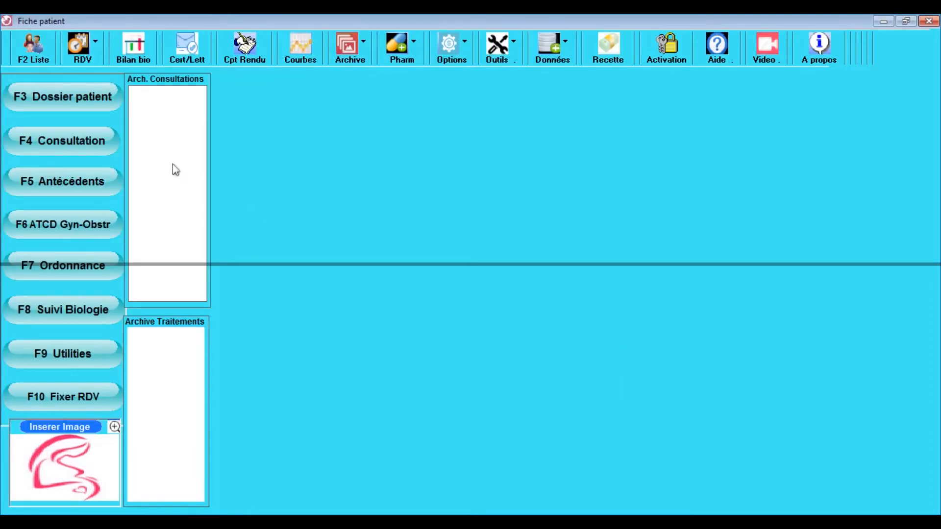
Open the patient record form and enter the patient's last name, first name and married name.
click(54, 102)
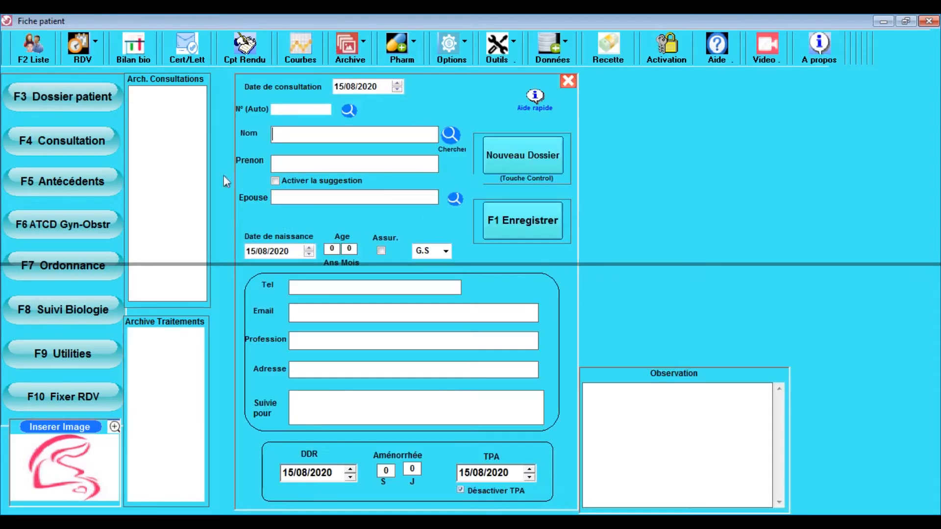
click(290, 134)
text(Xxxxxxxxxxxxxx)
click(307, 162)
text(Y)
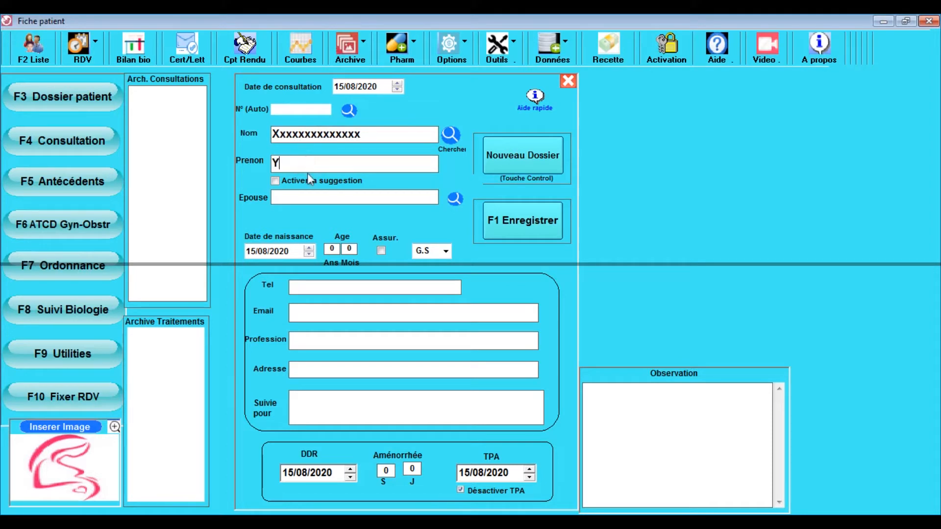
text(yyyyyyyyyy)
click(306, 197)
text(Zzzzzzzzz)
Enter the patient's phone number in the record.
click(281, 251)
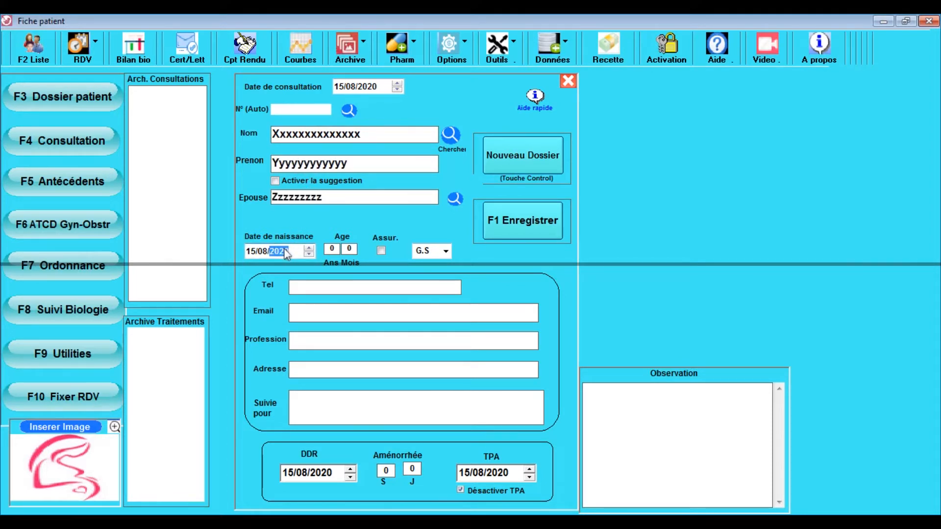
click(300, 286)
text(075487)
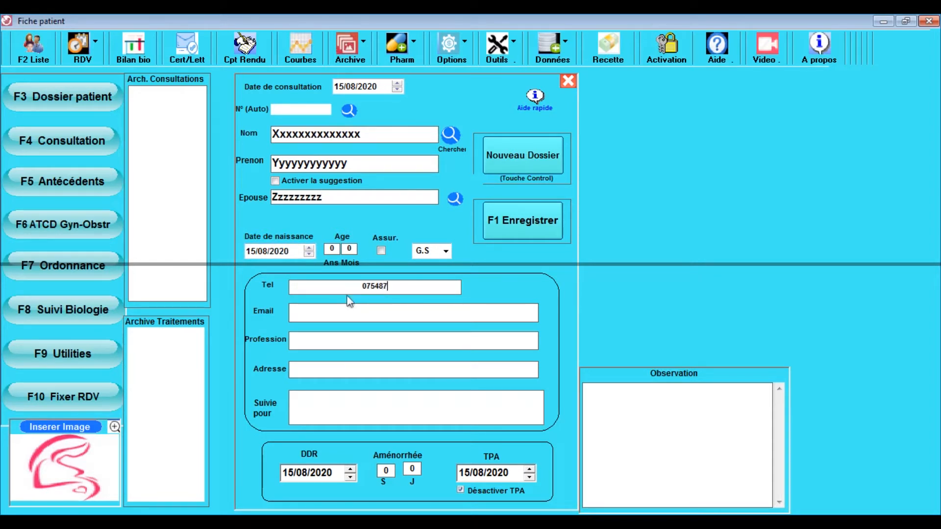
text(222222)
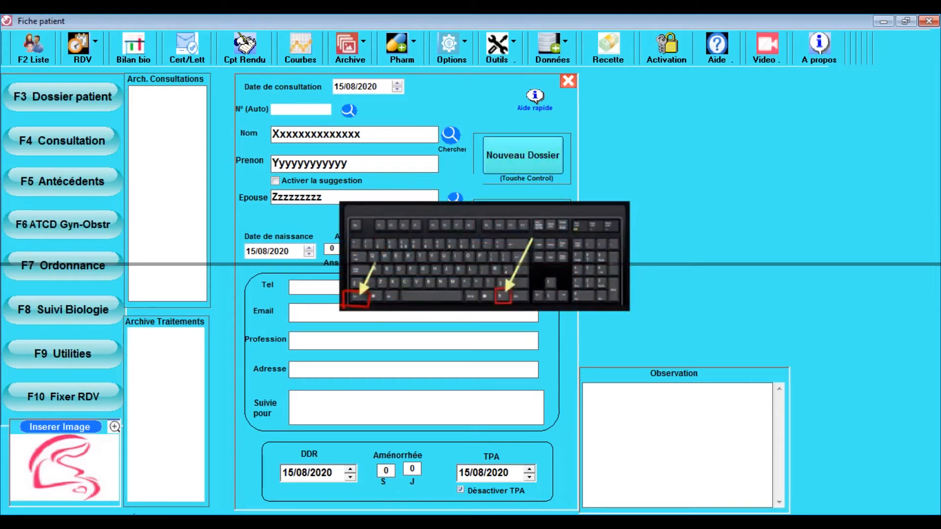
Enter the patient's birth year and set the months part of the age to 5.
click(289, 255)
text(2000)
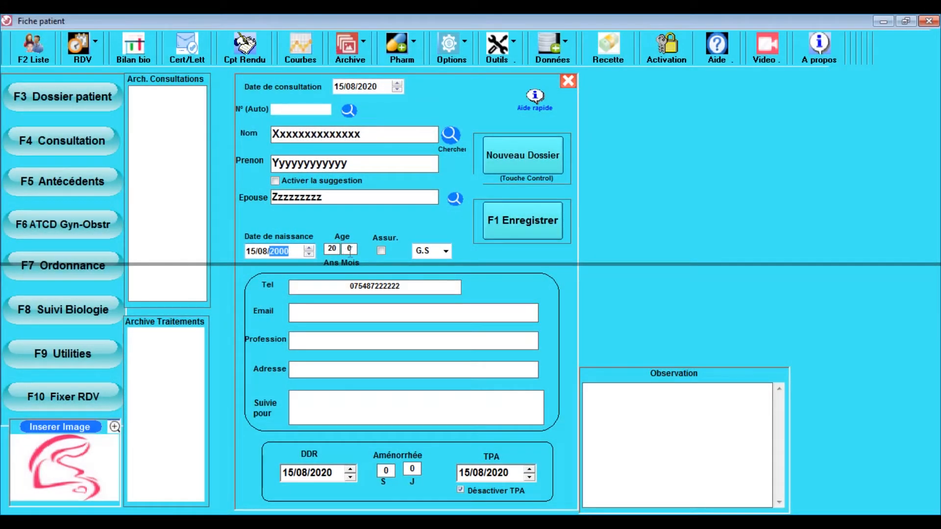
click(349, 249)
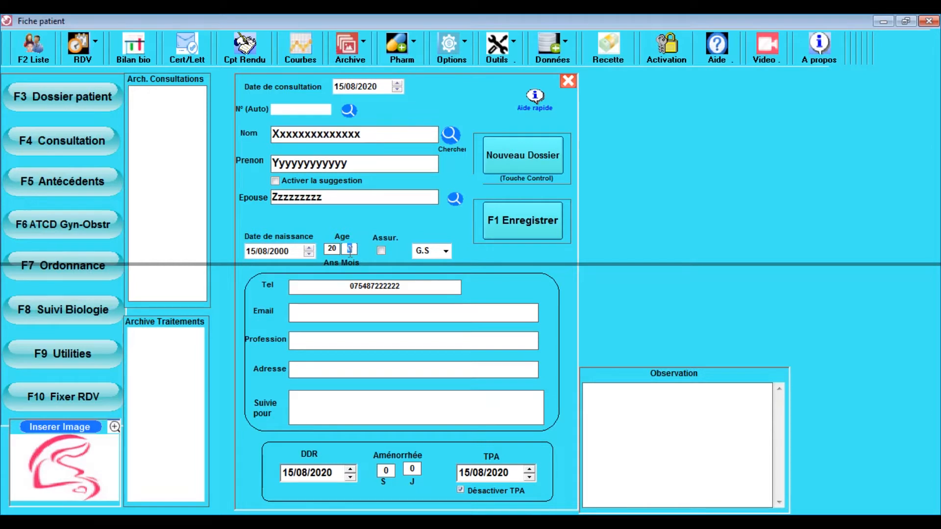
text(5)
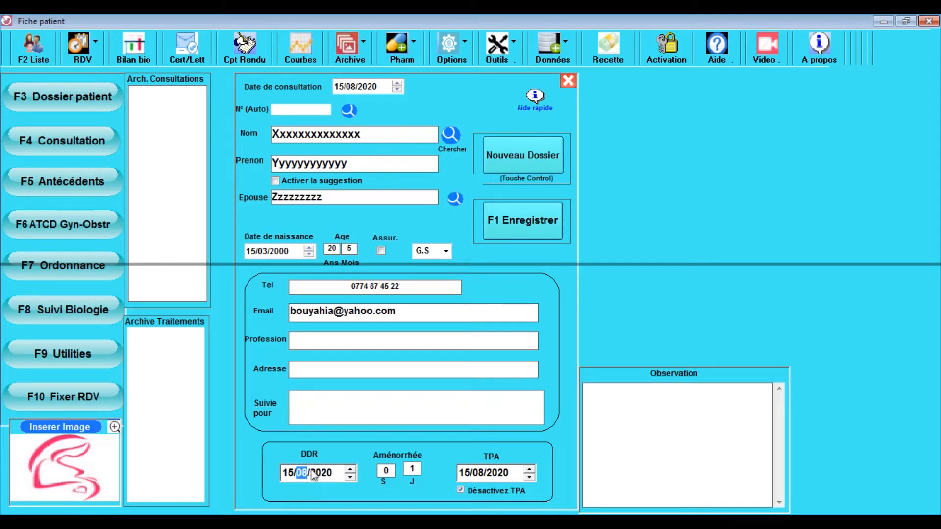
Set the DDR date to 15/04/2020 and save the patient record.
text(4)
key(Tab)
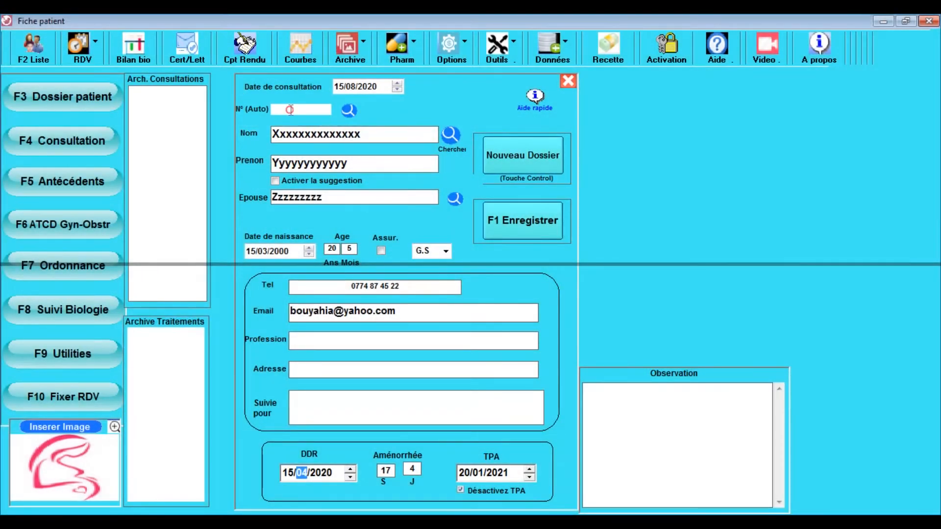
click(291, 111)
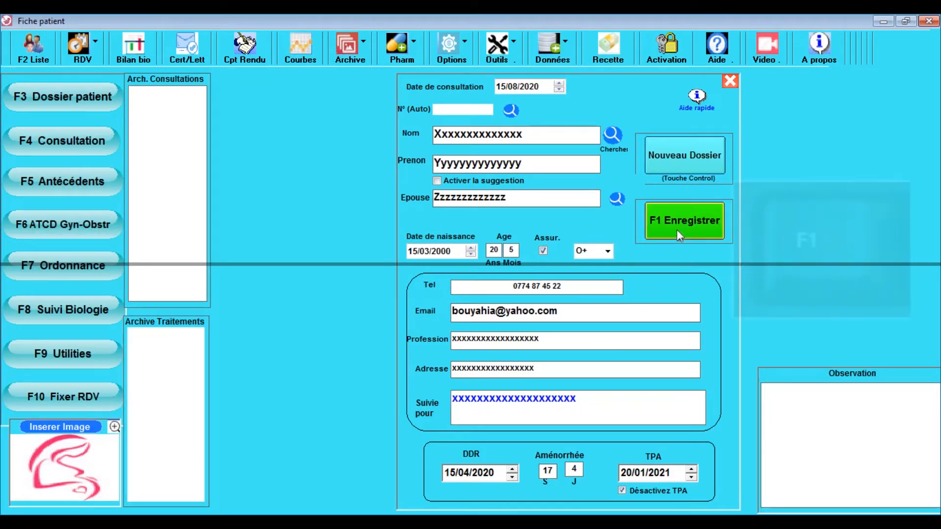
click(677, 230)
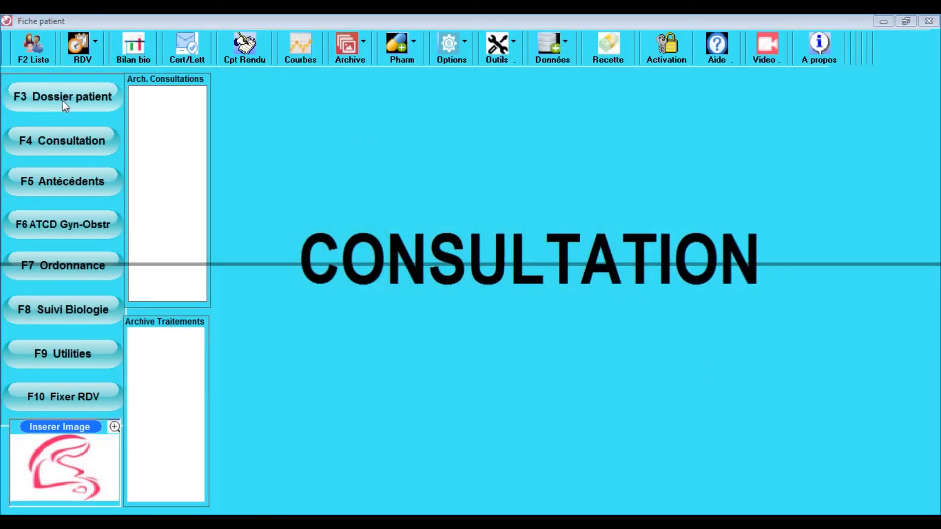
Open the consultation form and review the choices offered for Motif, Examen, Diagnostic and Examen à prévoir, including the list editor.
click(53, 142)
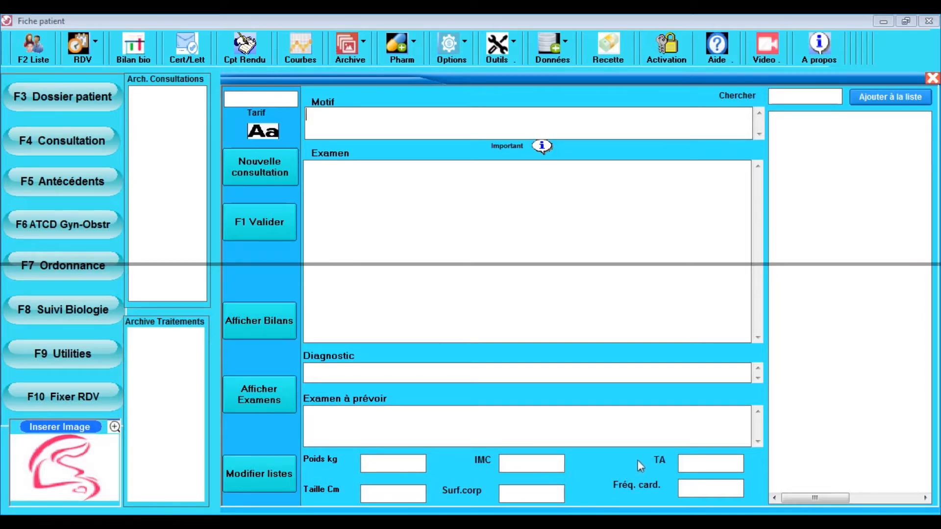
click(404, 128)
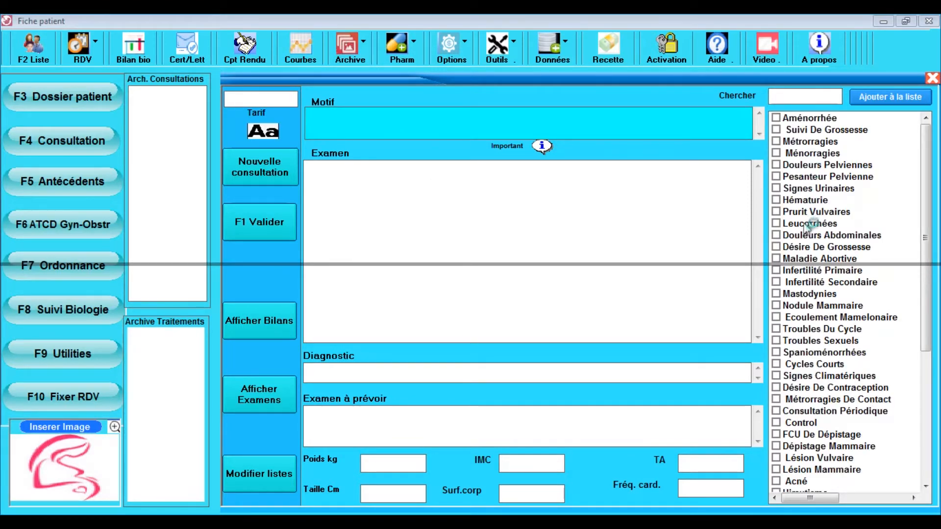
click(677, 219)
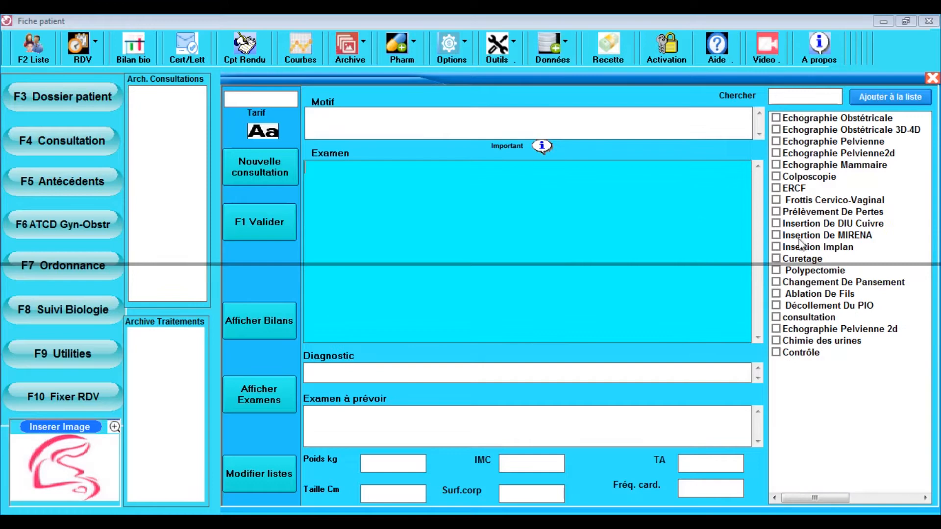
click(670, 371)
click(642, 426)
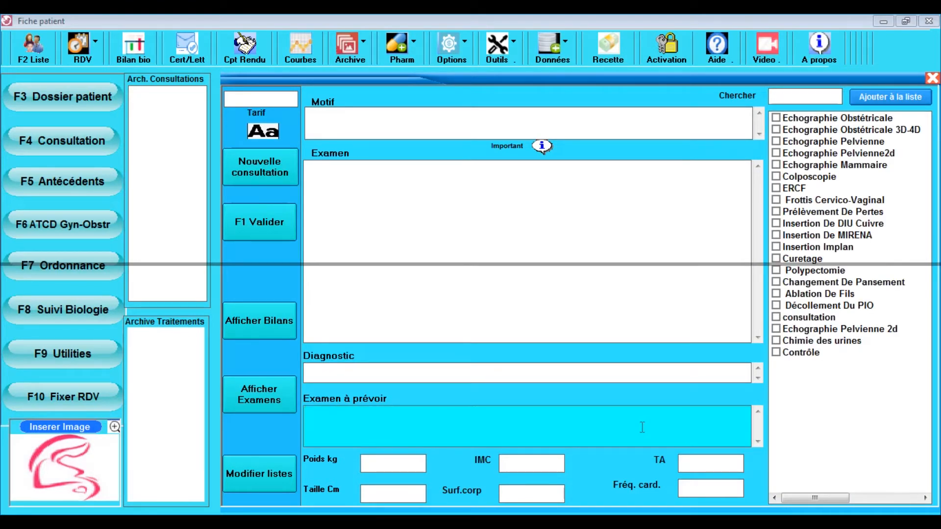
click(257, 465)
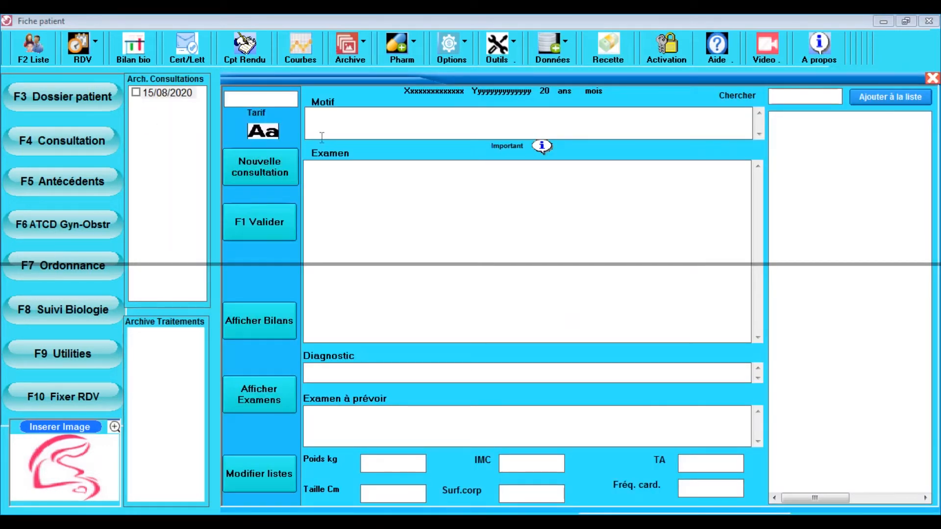
Start a new consultation with the Motif Suivi De Grossesse and the Examen Echographie Obstétricale 3D-4D.
click(266, 178)
click(386, 128)
click(379, 197)
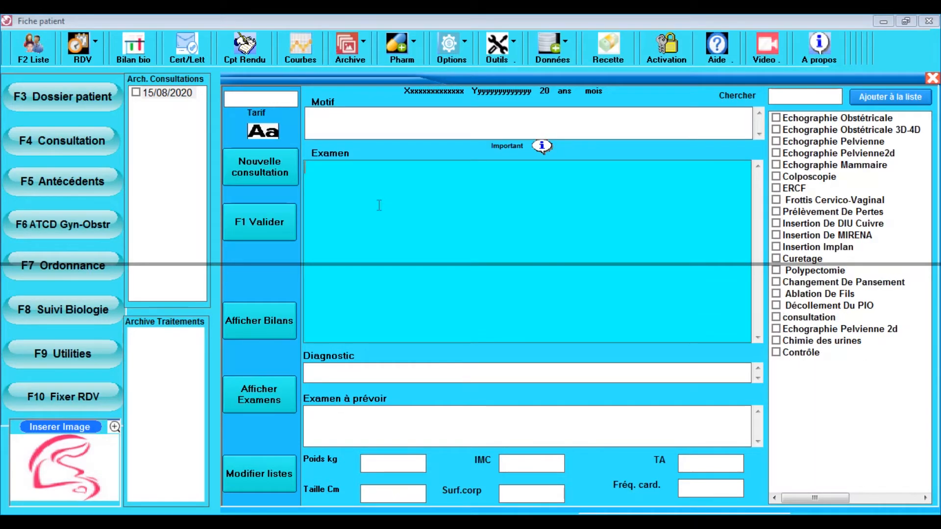
click(417, 369)
click(412, 129)
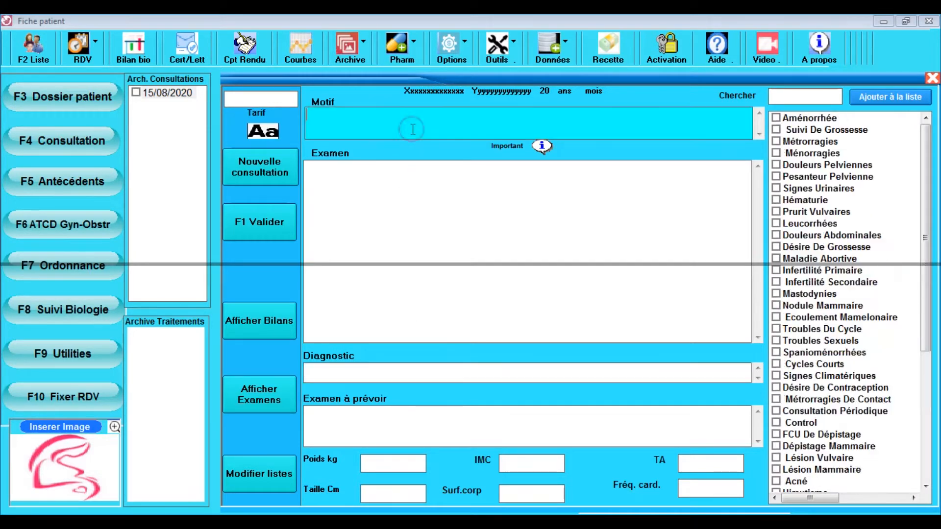
click(798, 131)
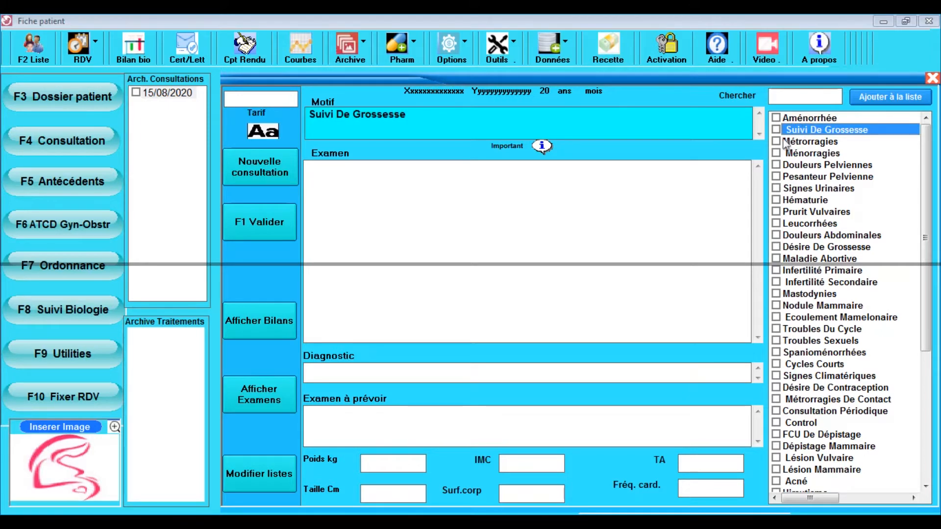
click(591, 196)
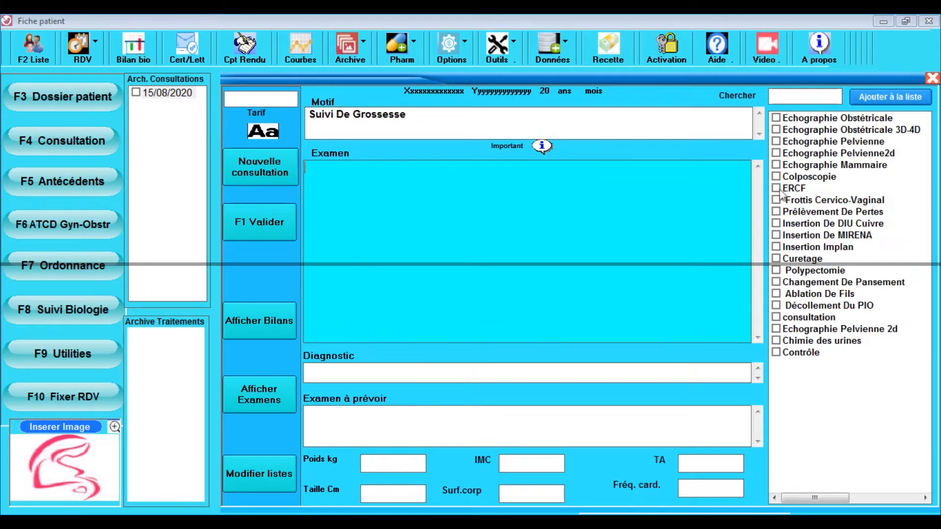
click(819, 130)
Add GROSSESSE EVOLUTIVE as the Diagnostic and Echographie Obstétricale as the Examen à prévoir.
click(619, 370)
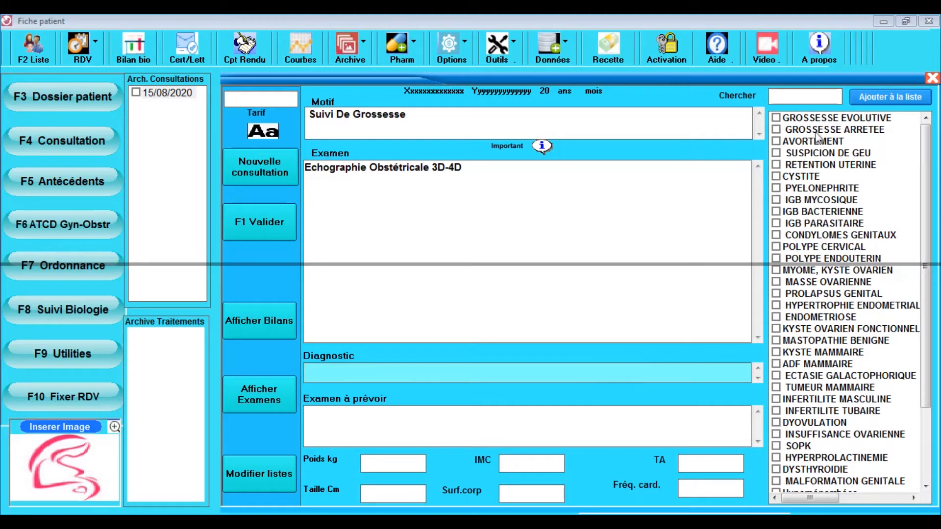
click(829, 119)
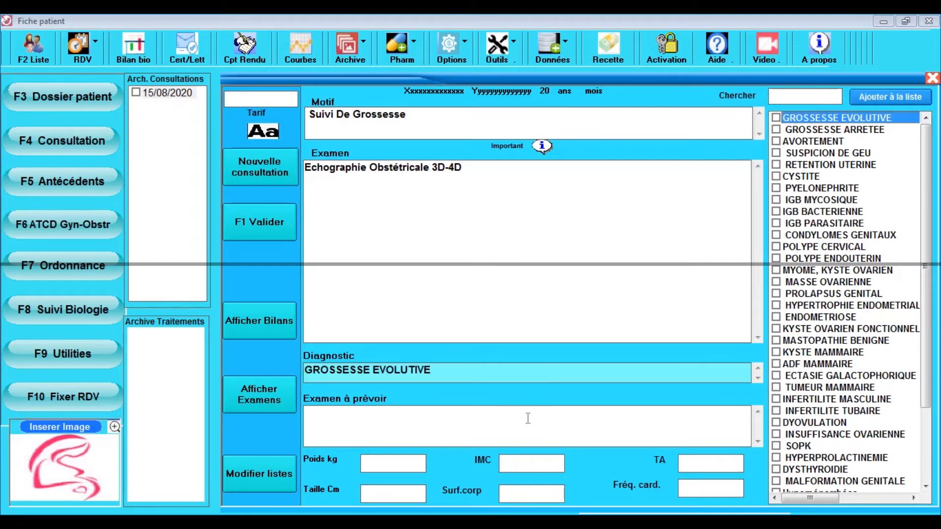
click(529, 416)
click(876, 118)
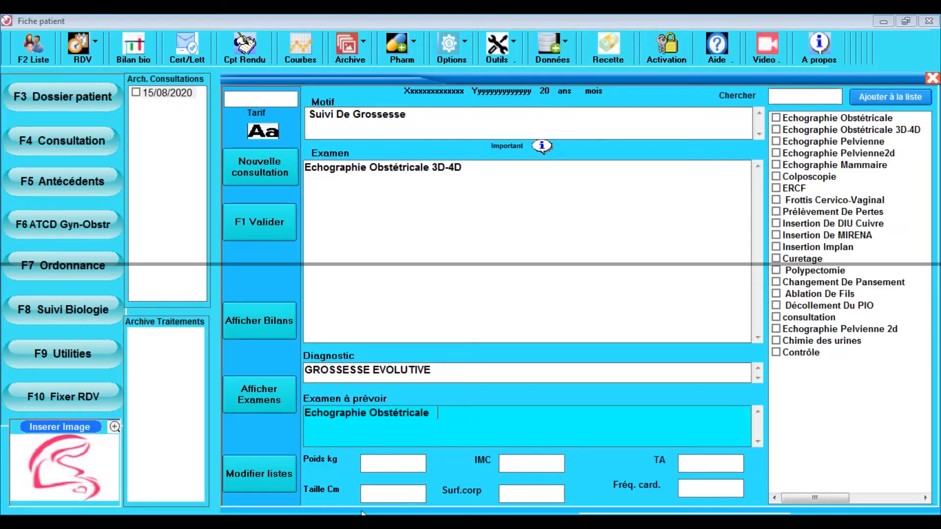
Set the patient's weight to 70 kg and the IMC to 140.
click(409, 464)
text(70)
click(529, 465)
text(140)
Set the consultation's Tarif to 100000 and save the consultation.
click(265, 99)
text(100000)
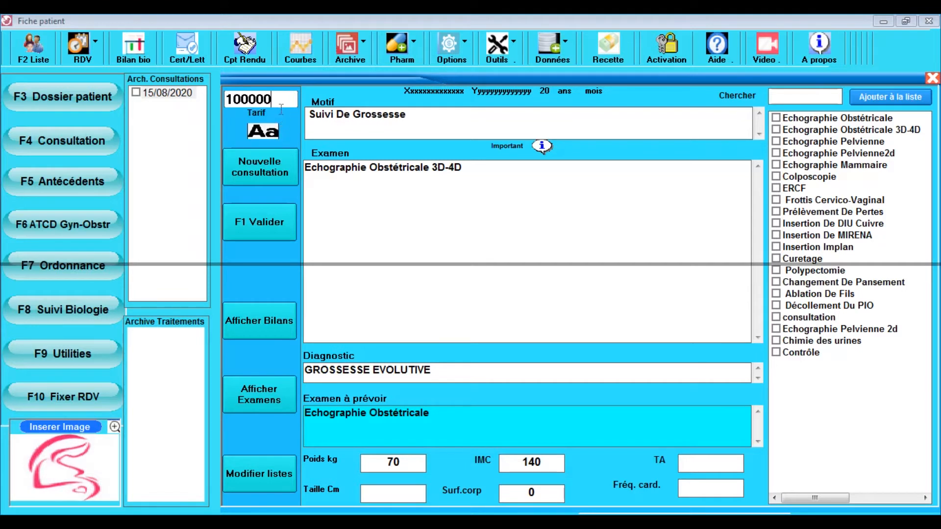
click(258, 229)
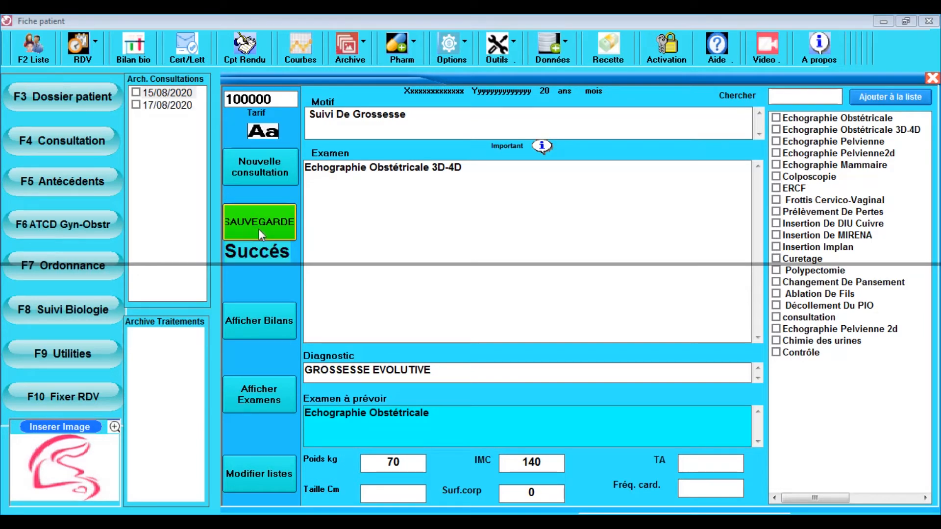
Open the Antécédents form and review the family, surgical, medical and obstetric choices, including the editor for these lists.
click(63, 185)
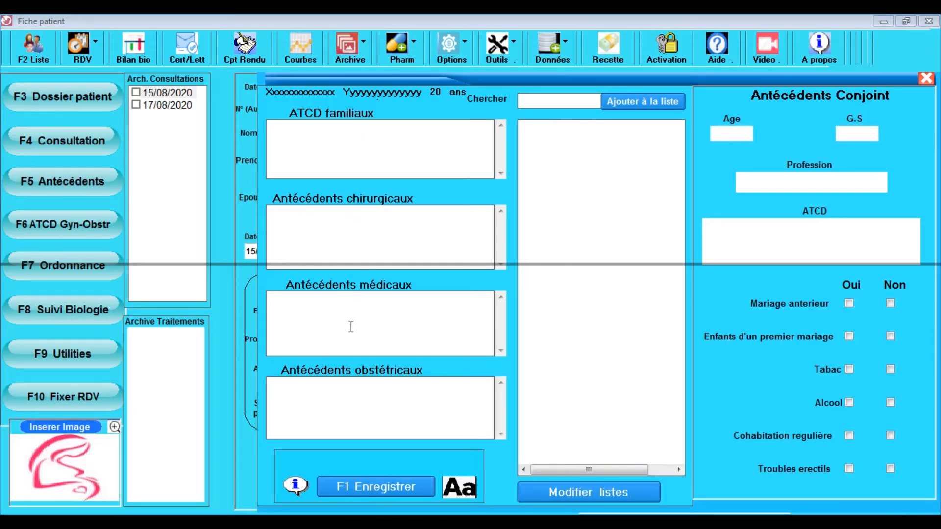
click(367, 160)
click(388, 223)
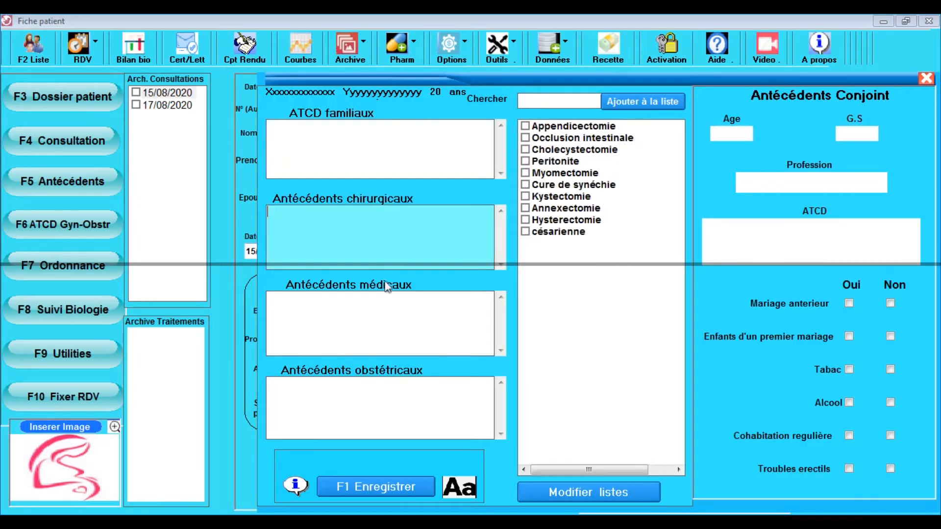
click(387, 298)
click(406, 385)
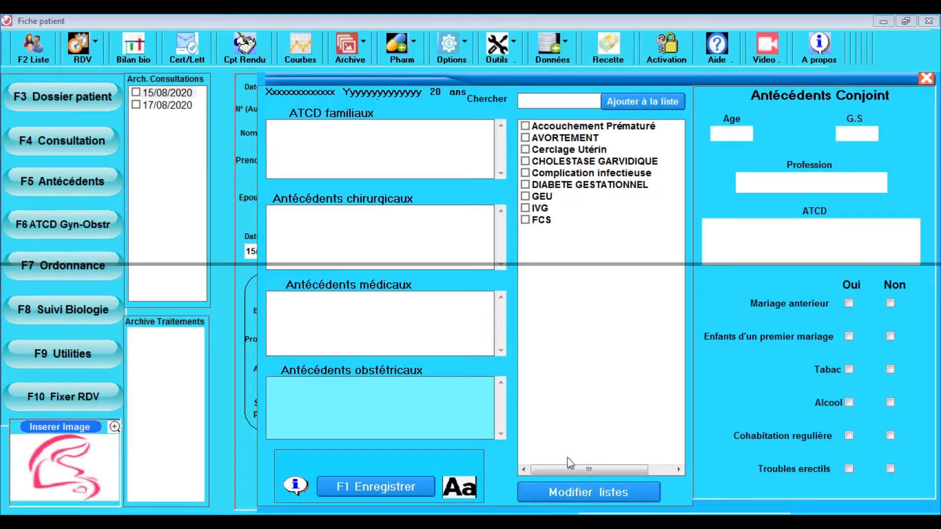
click(579, 490)
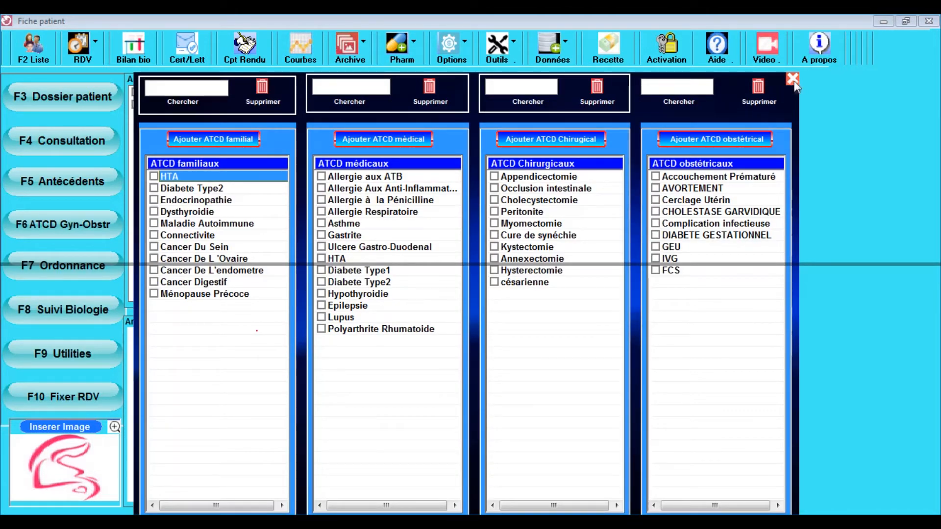
click(793, 80)
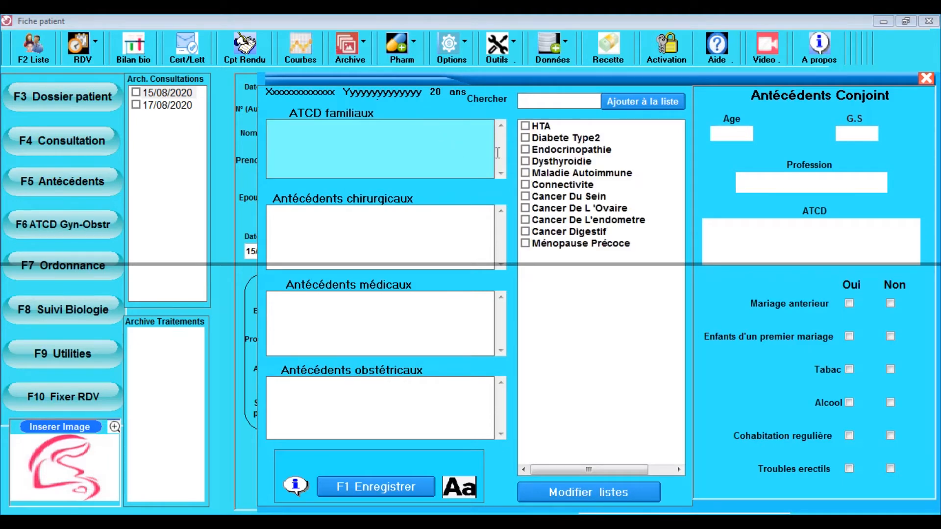
Record HTA as the family history and Occlusion intestinale as the surgical history.
double_click(547, 127)
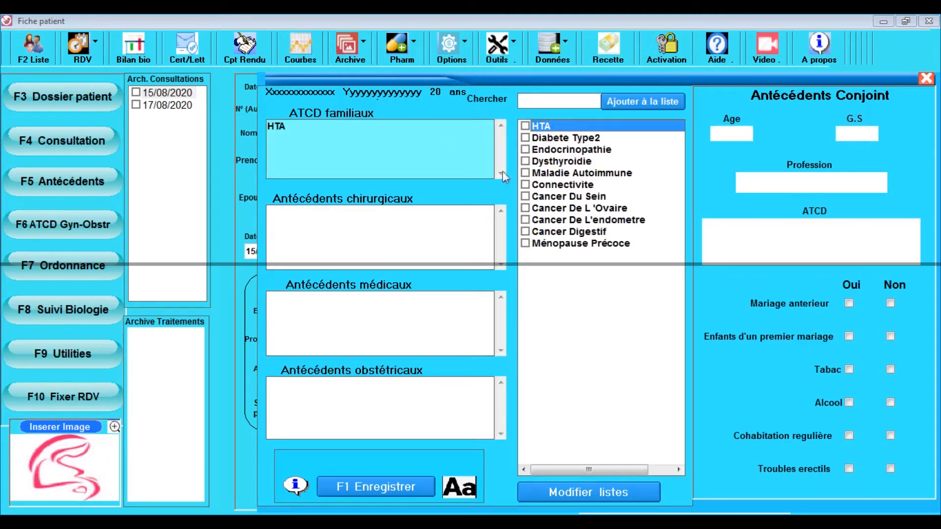
click(461, 228)
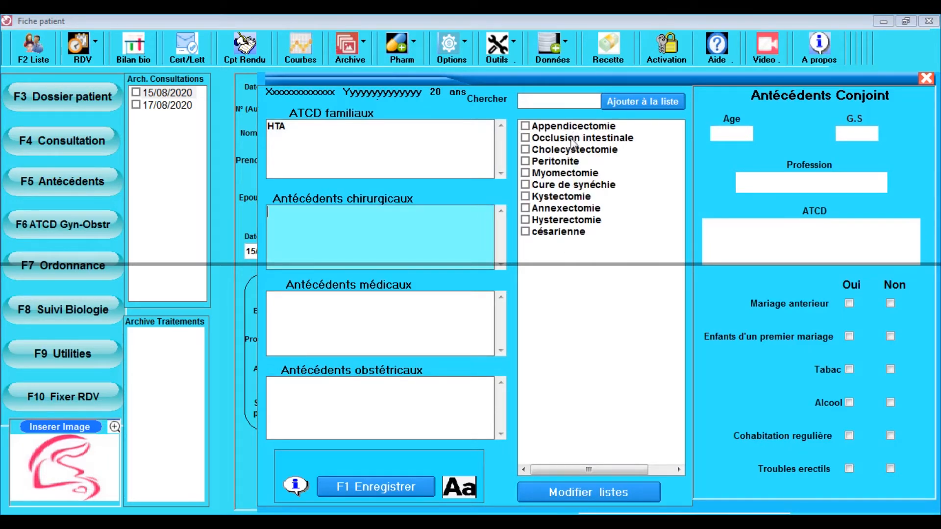
double_click(573, 138)
Record Asthme as the medical history, and Cerclage Utérin and CHOLESTASE GARVIDIQUE as the obstetric history.
click(324, 342)
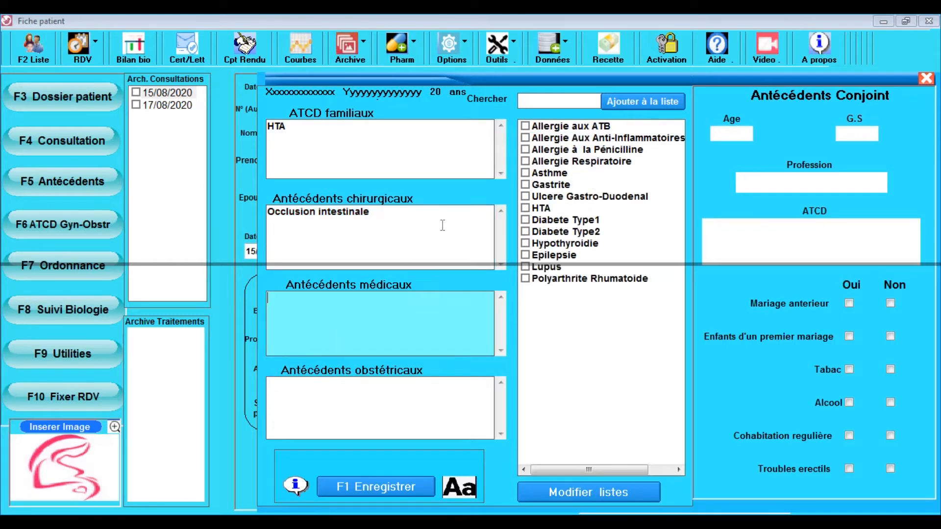
double_click(540, 173)
click(395, 392)
double_click(564, 149)
double_click(554, 161)
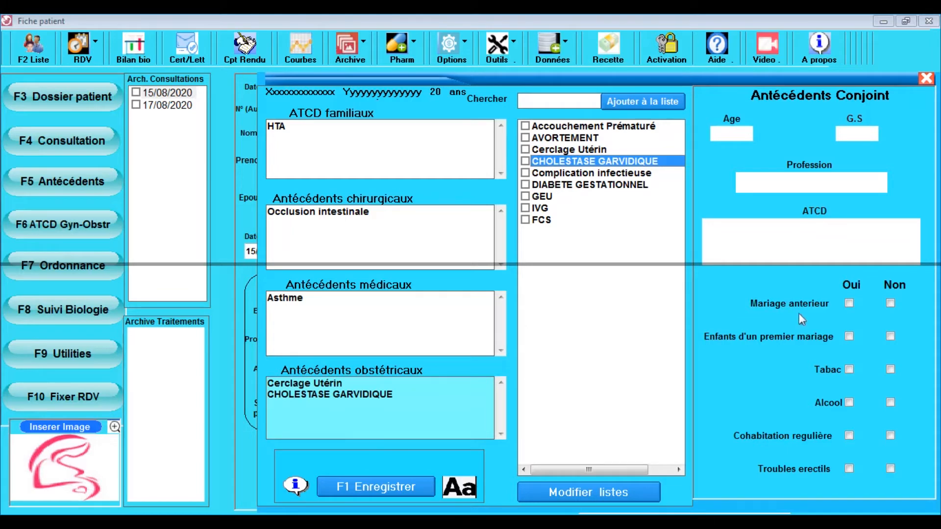
Record Non for the partner's Mariage anterieur and Oui for Enfants d'un premier mariage, and save the antecedents.
click(889, 304)
click(852, 338)
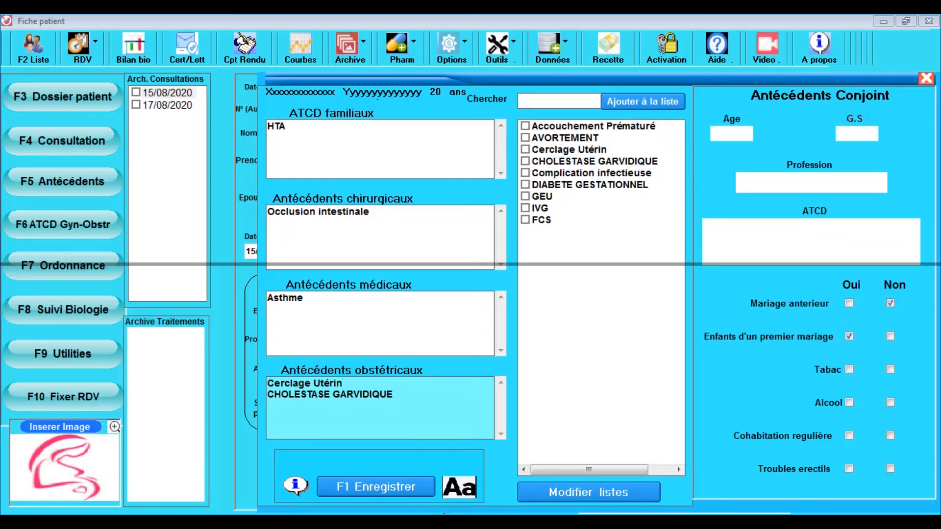
click(402, 489)
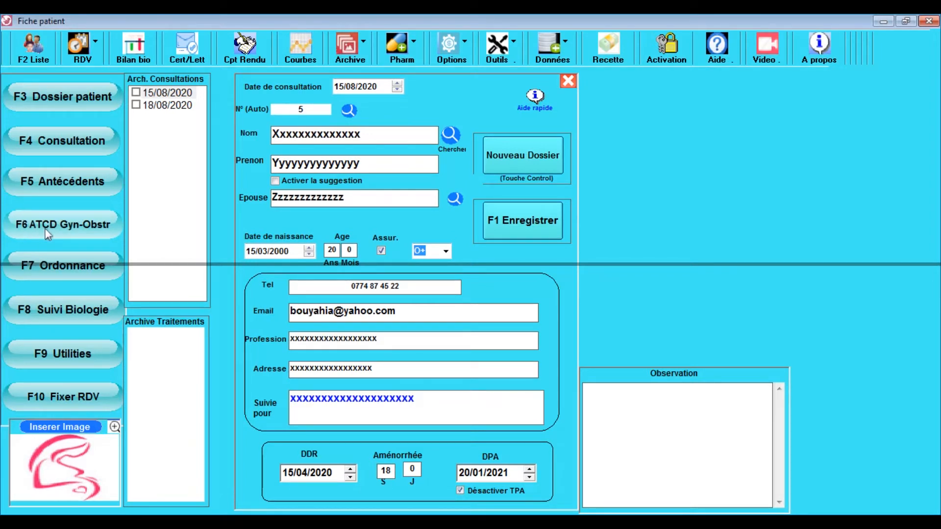
Review and validate the ATCD Gyn-Obstr form, and view the archived consultation of 18/08/2020.
click(46, 231)
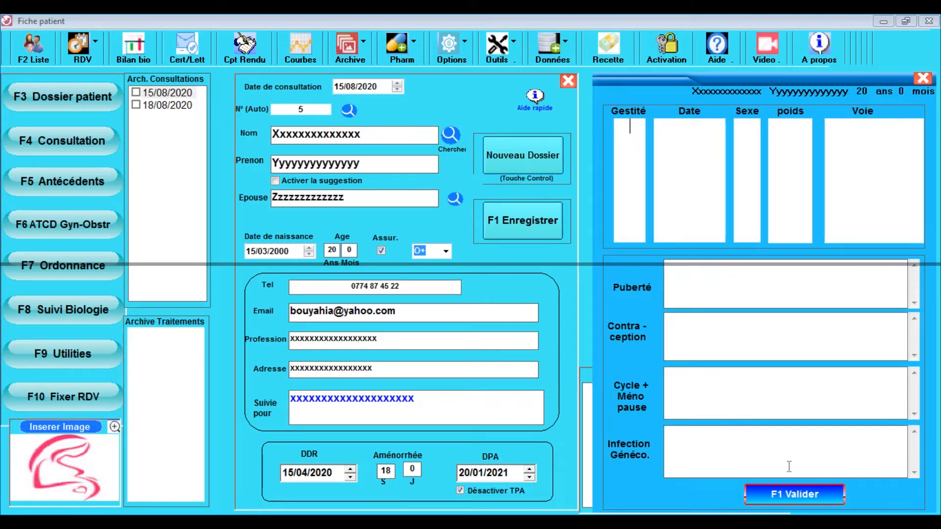
click(802, 493)
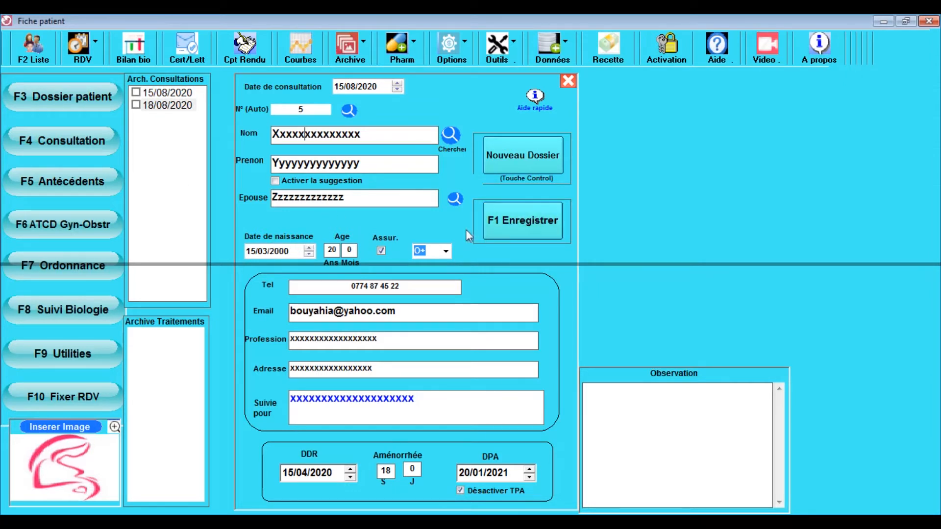
click(169, 104)
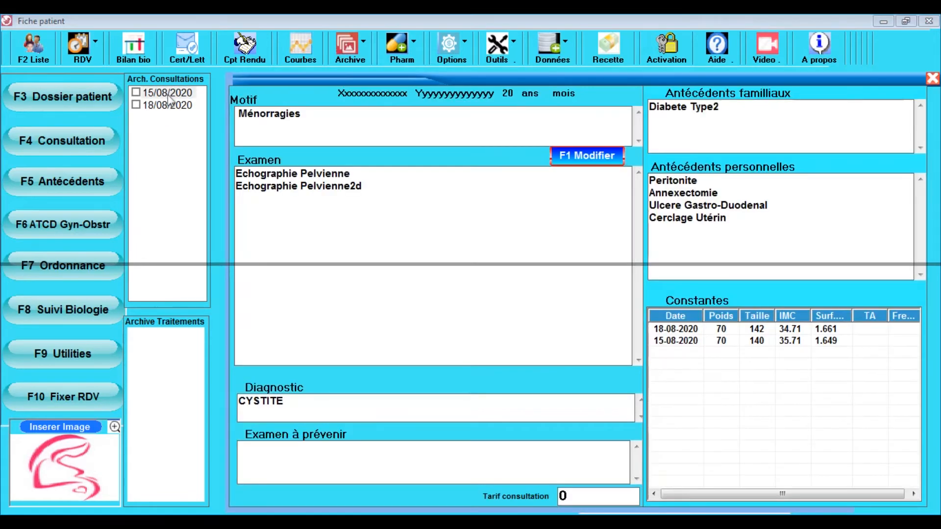
click(166, 105)
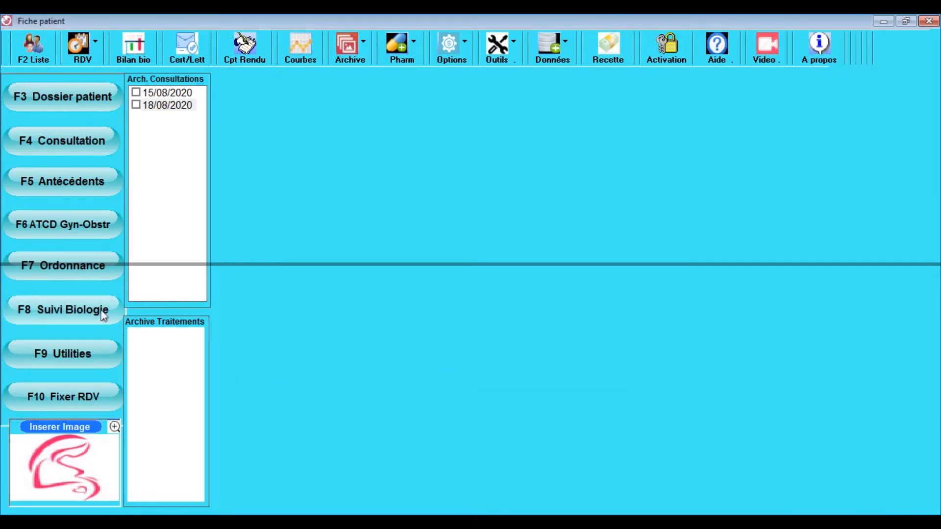
Look through the Utilities calculators for IMC, creatinine clearance and body surface area.
click(77, 357)
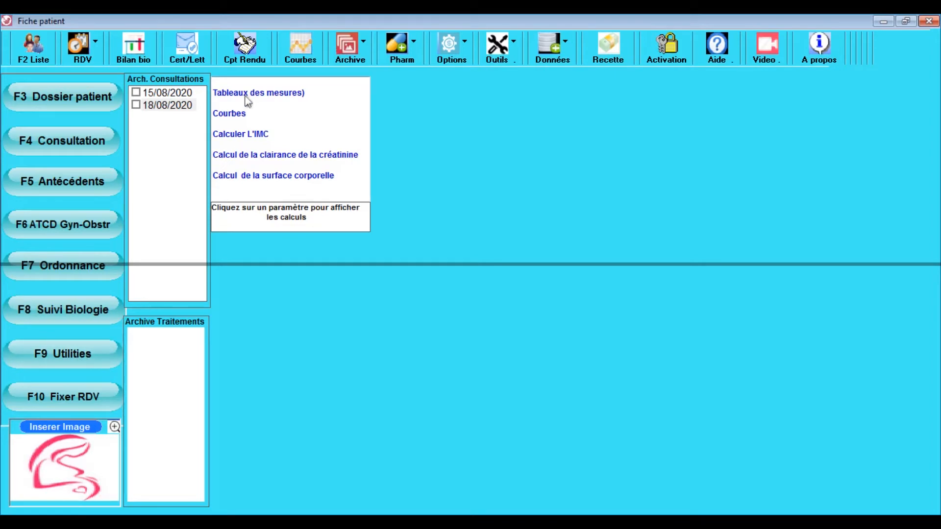
click(250, 135)
click(255, 154)
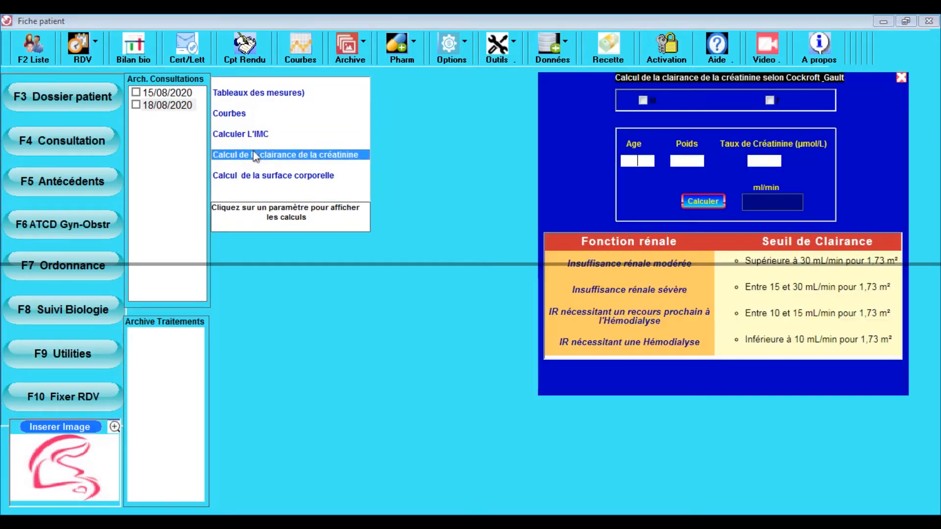
click(262, 177)
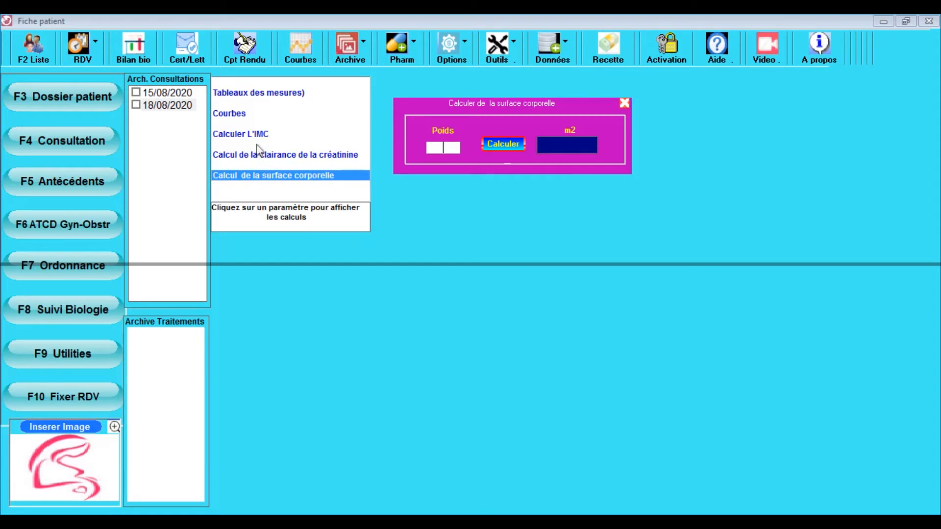
Browse the fetal measurement tables, from transverse abdominal diameter through biparietal diameter to crown-rump length.
click(264, 93)
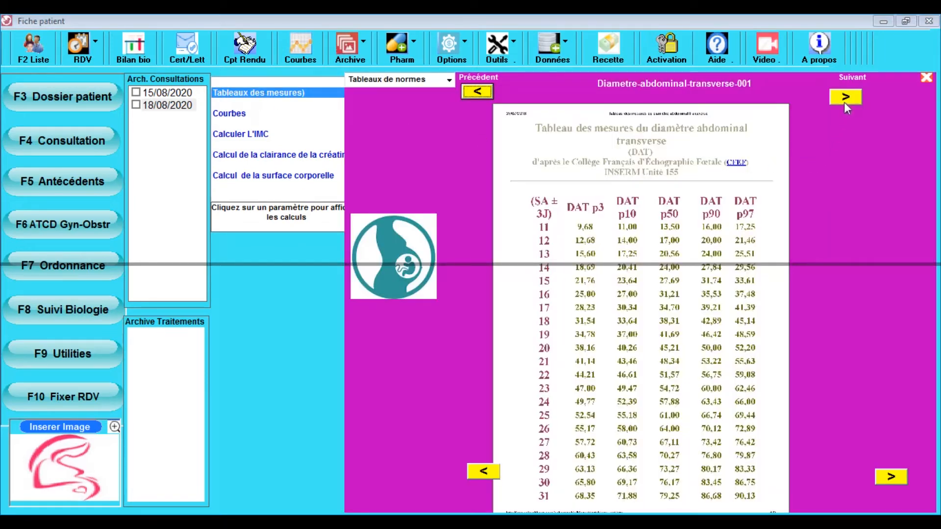
click(845, 103)
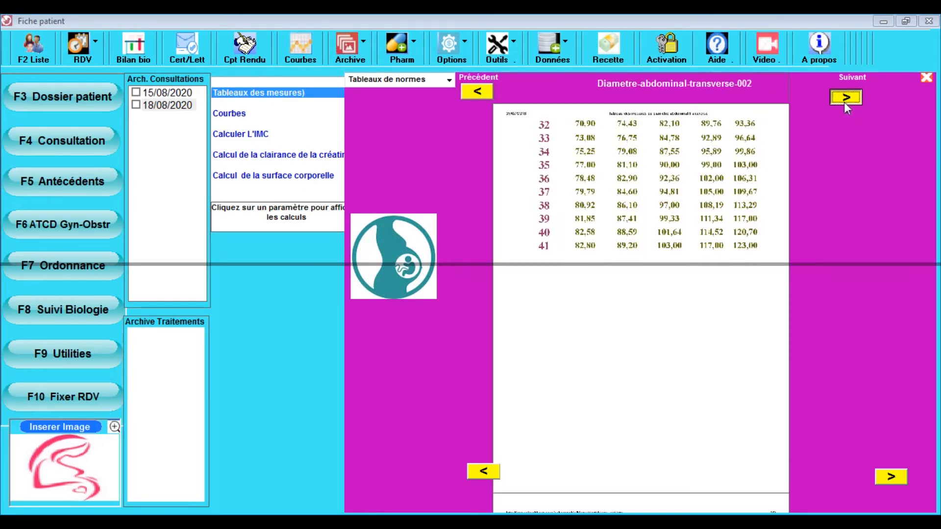
click(844, 102)
click(844, 98)
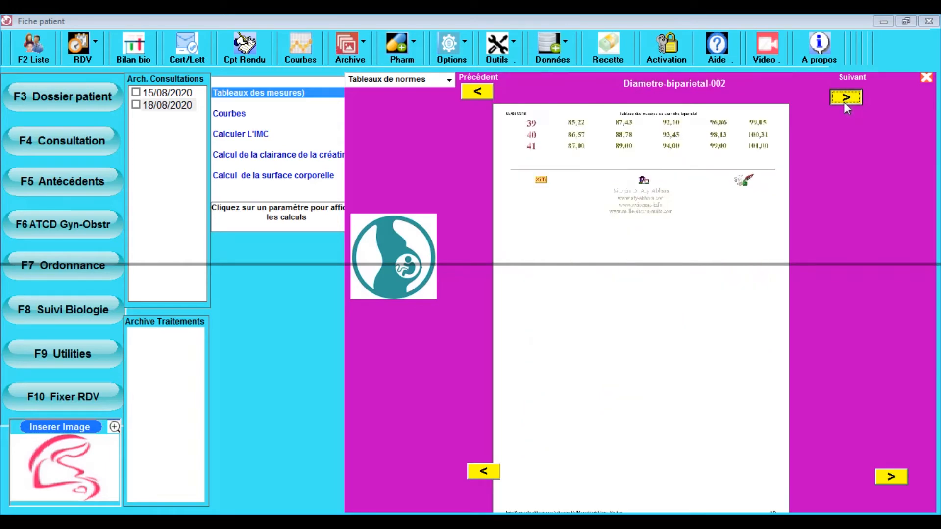
click(844, 101)
click(845, 100)
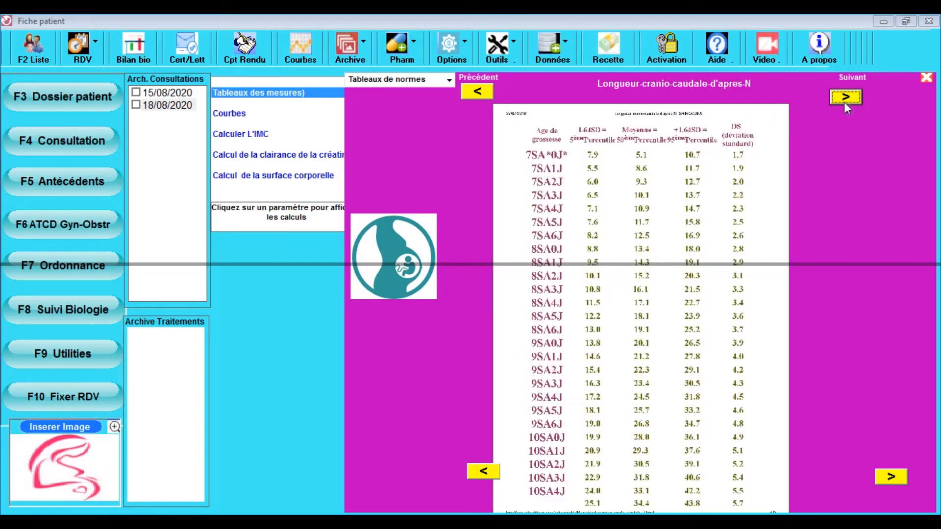
click(844, 102)
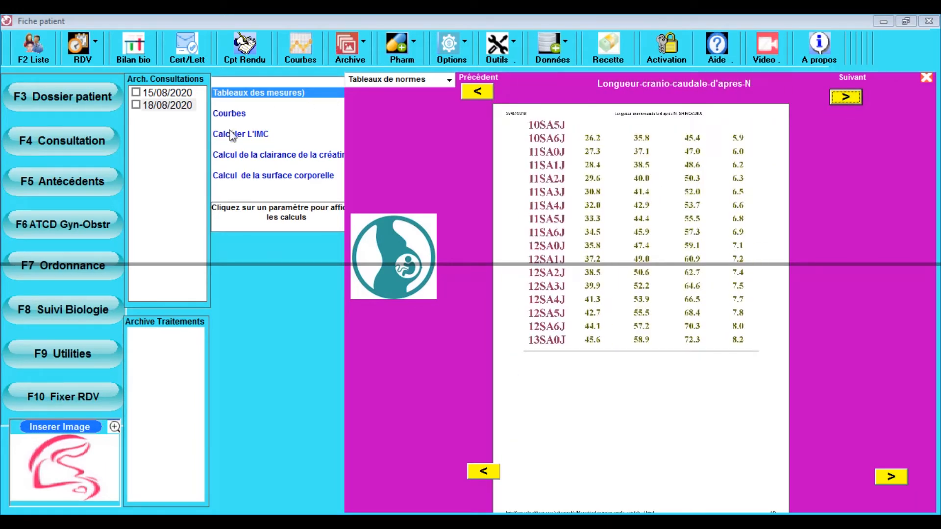
Browse the fetal growth curves, including the biparietal and the périmètre céphalique curves.
click(239, 114)
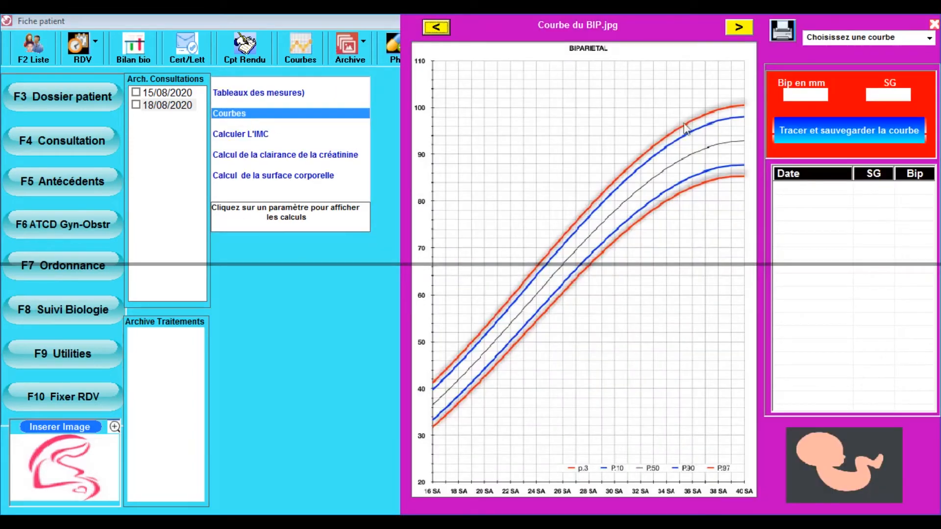
click(739, 29)
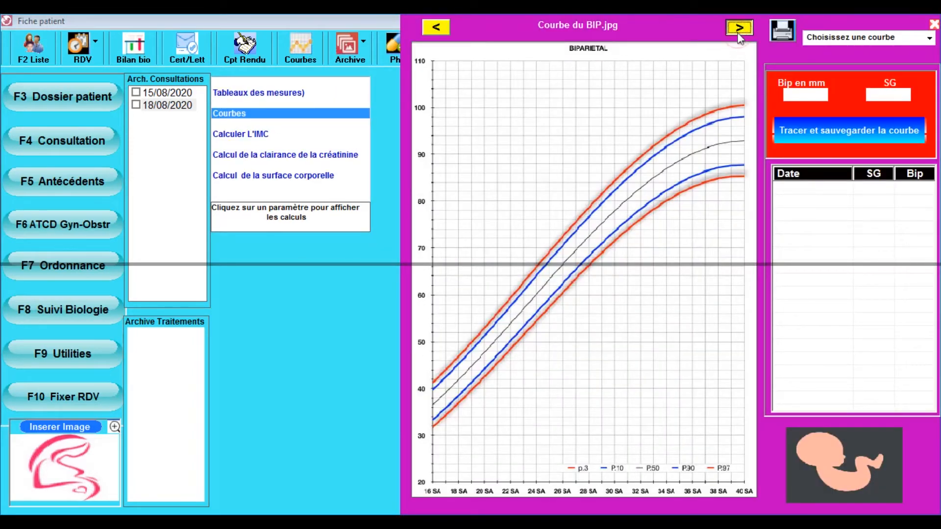
click(739, 30)
click(739, 35)
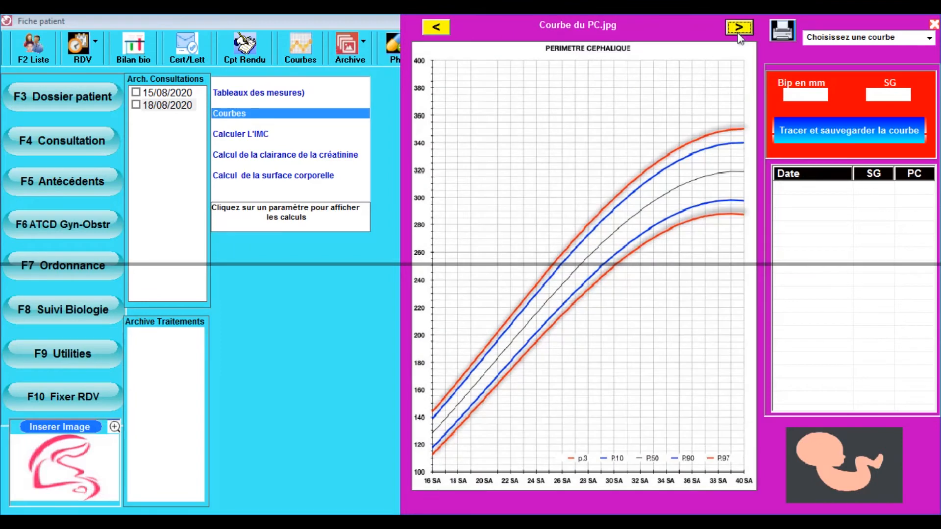
click(739, 35)
click(739, 34)
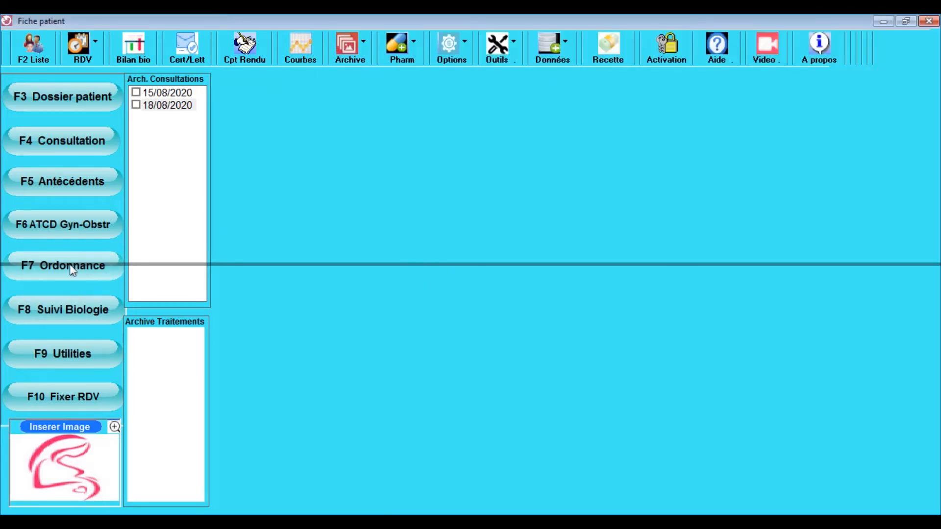
Open the Ordonnance and preview its semi-header, name-and-age, hidden-header and full-header print layouts, including the full layout's footer.
click(101, 266)
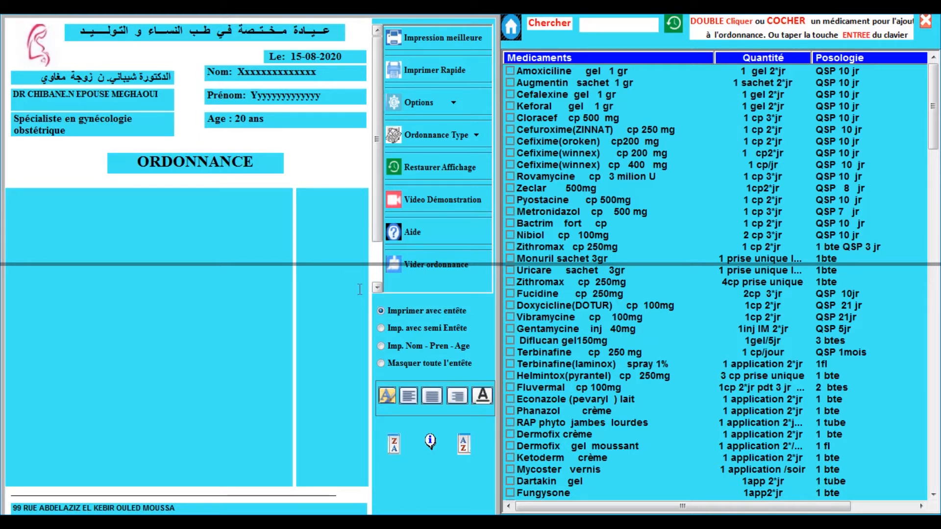
click(401, 328)
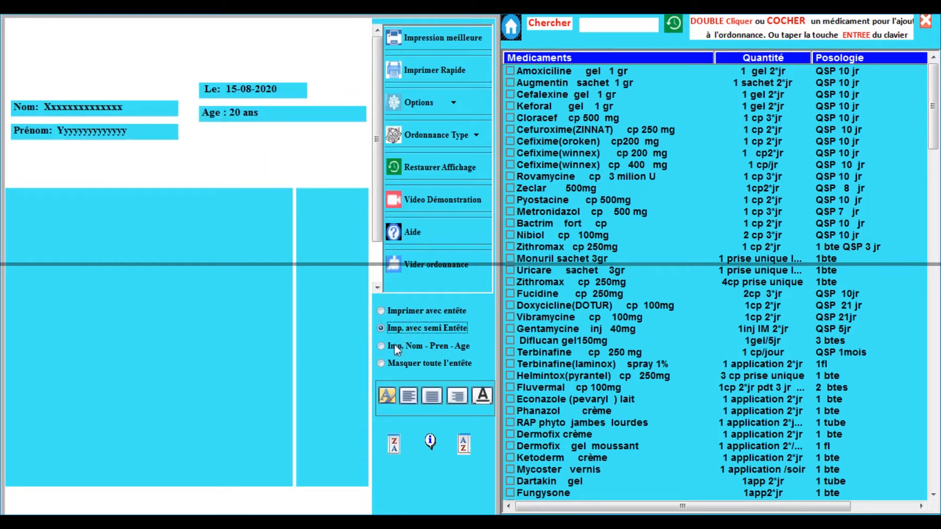
click(395, 345)
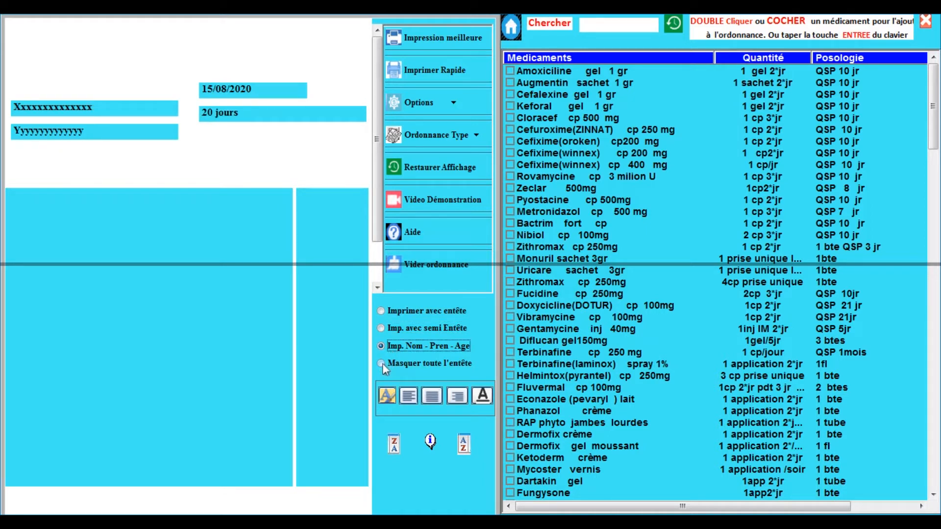
click(382, 363)
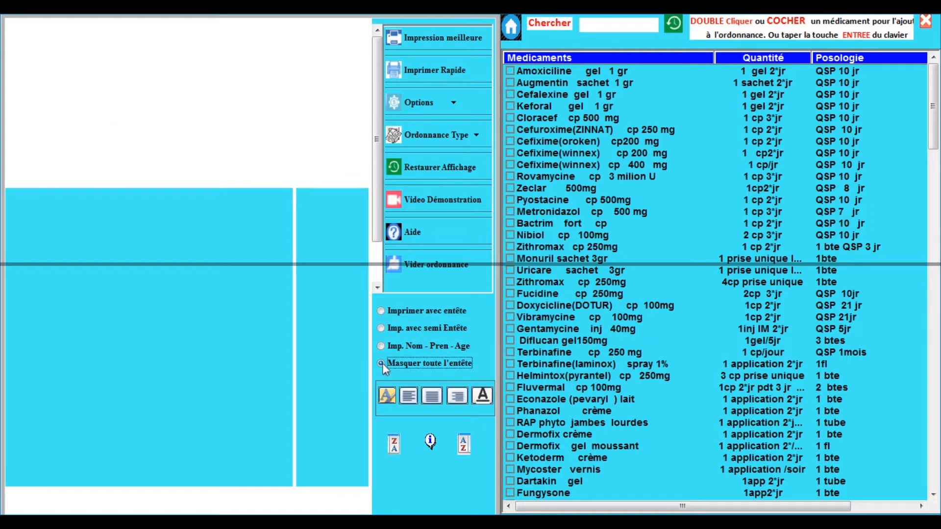
click(381, 312)
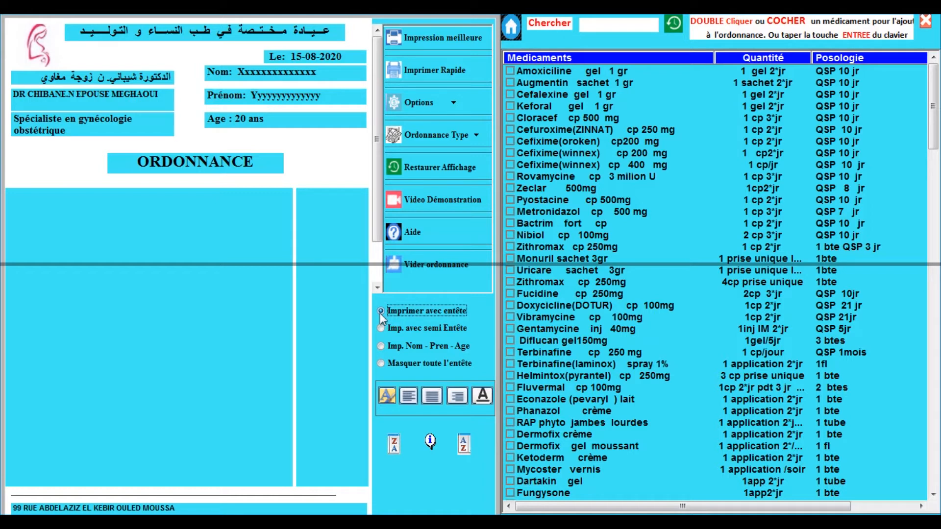
drag(378, 287, 379, 289)
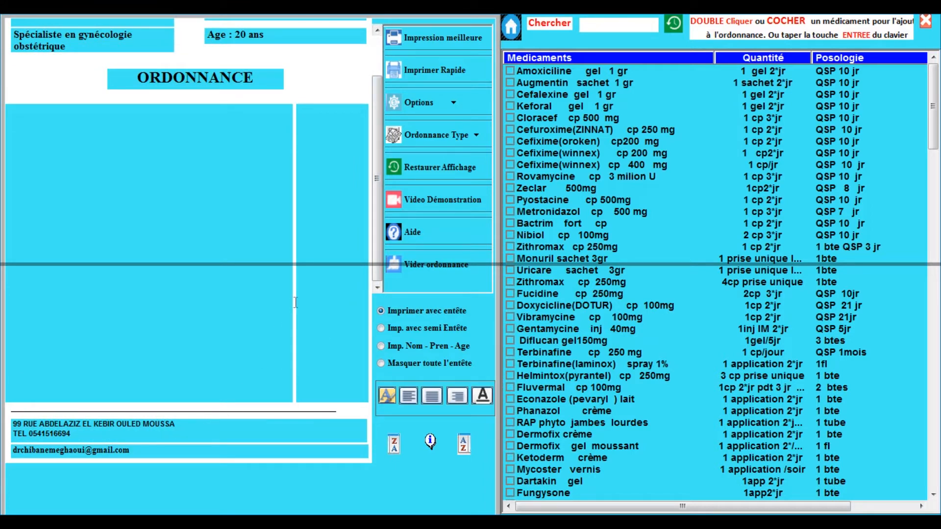
drag(378, 265, 373, 211)
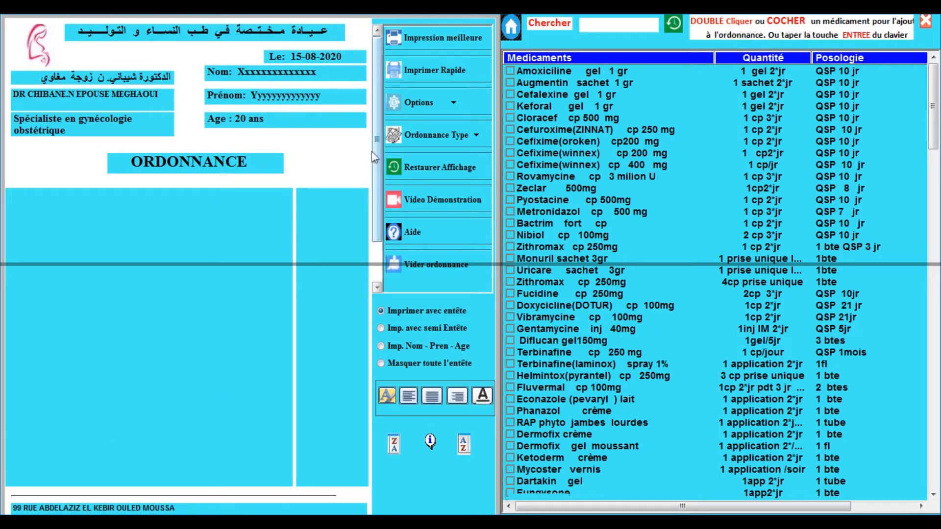
Switch the prescription to the semi-header layout, make the Age box movable and resizable, and reposition the Age and date boxes lower.
click(410, 327)
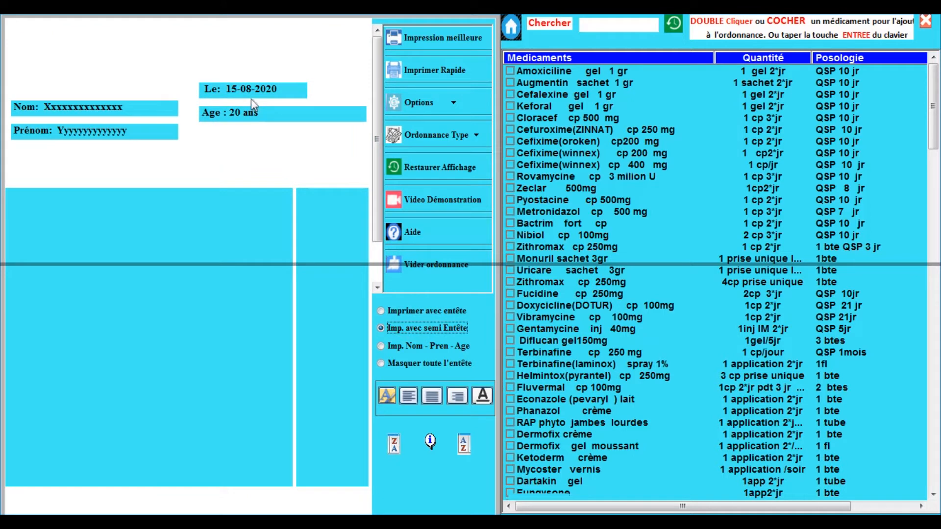
right_click(260, 112)
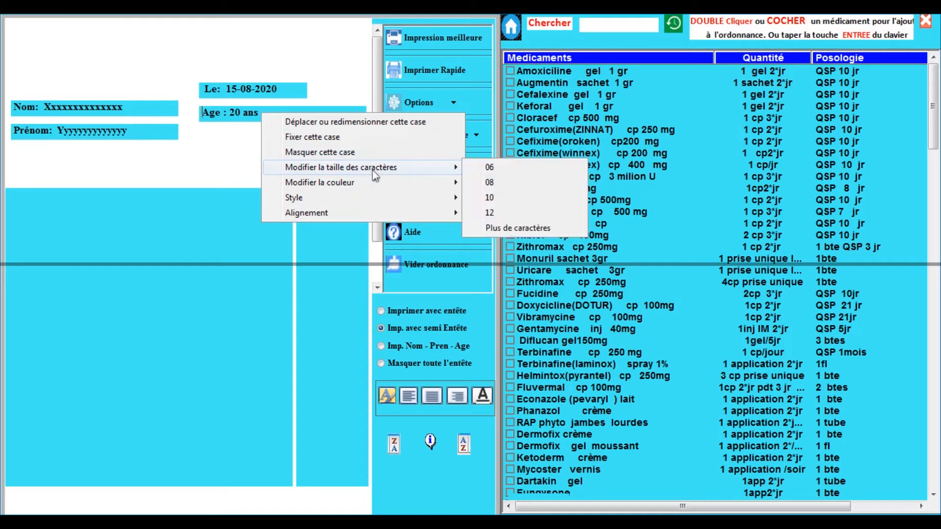
mouse_move(425, 186)
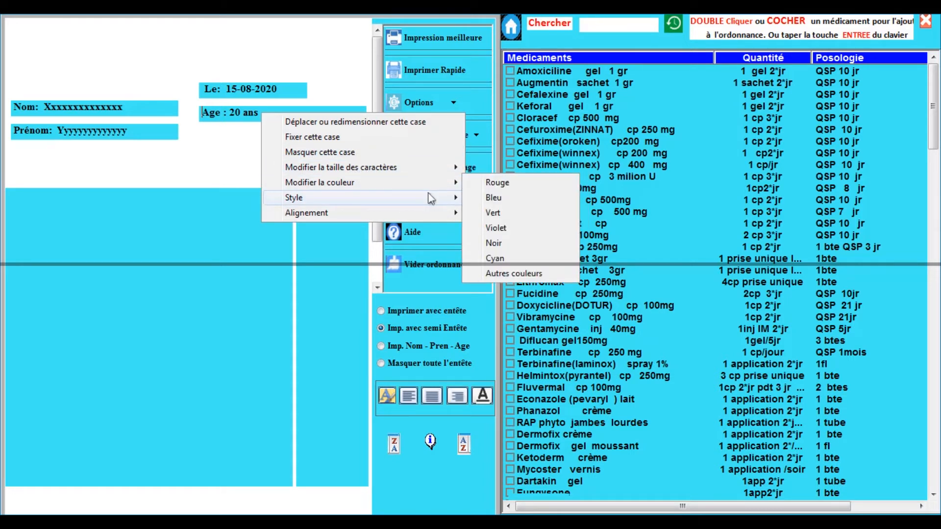
mouse_move(438, 203)
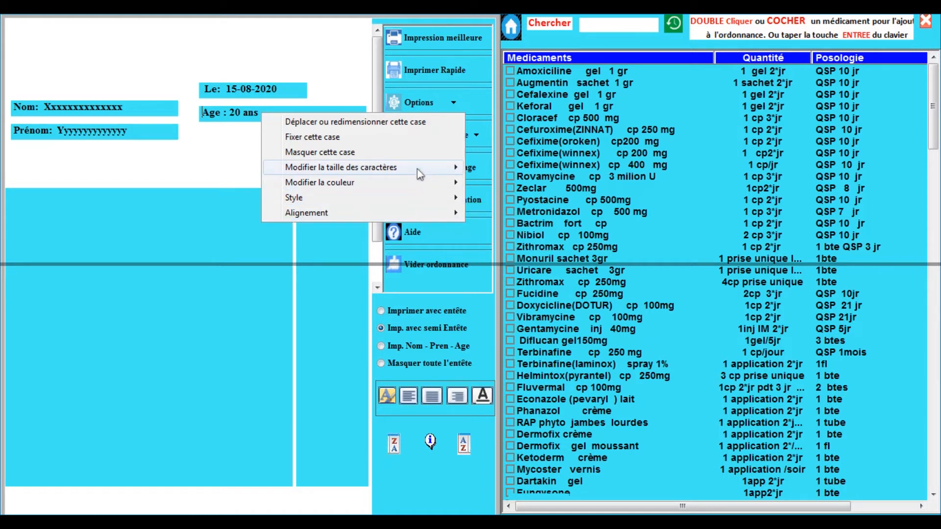
click(349, 124)
drag(347, 123, 335, 158)
drag(277, 95, 318, 125)
Try narrowing and repositioning the prescription's medication and quantity boxes, and restore the default display.
click(244, 231)
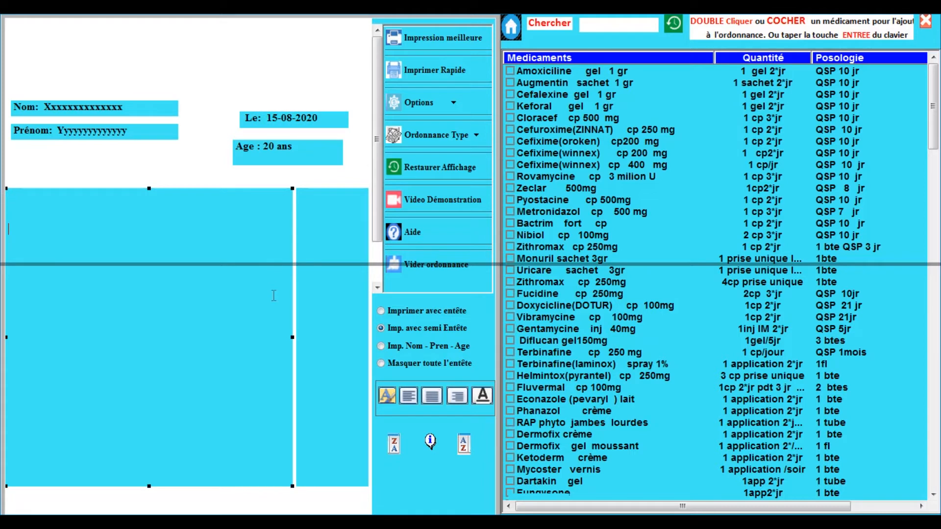
drag(293, 338, 252, 350)
drag(333, 336, 314, 341)
drag(249, 342, 222, 345)
drag(319, 336, 309, 340)
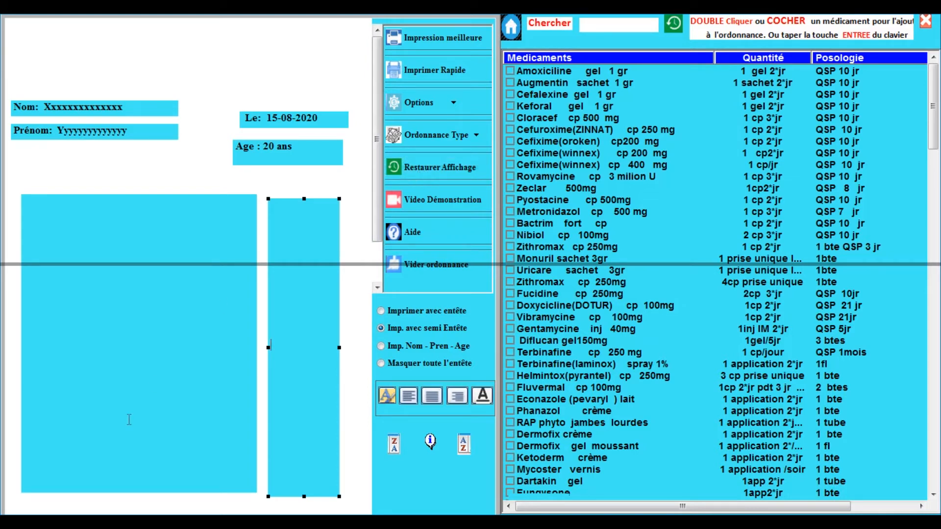
click(478, 171)
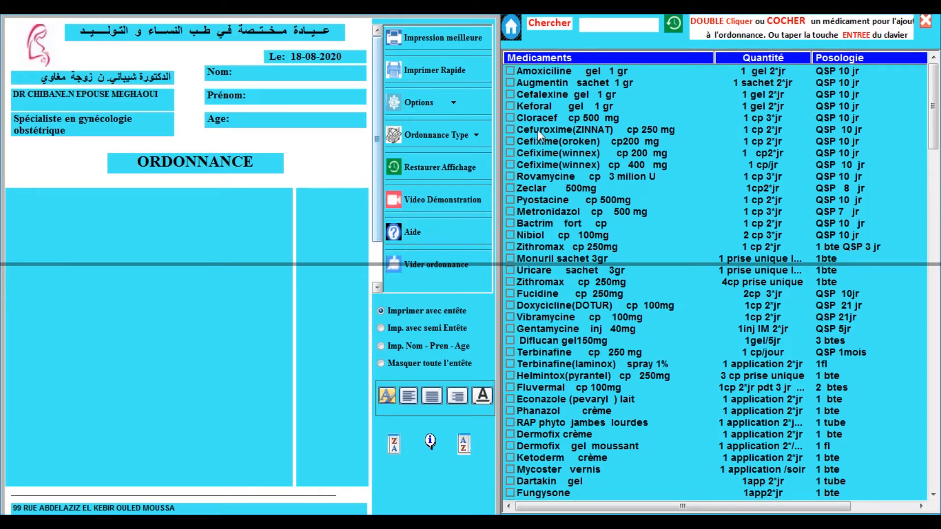
Add Amoxiciline gel 1 gr, Cefixime(oroken) cp200 mg and Nibiol cp 100mg to the prescription.
double_click(531, 73)
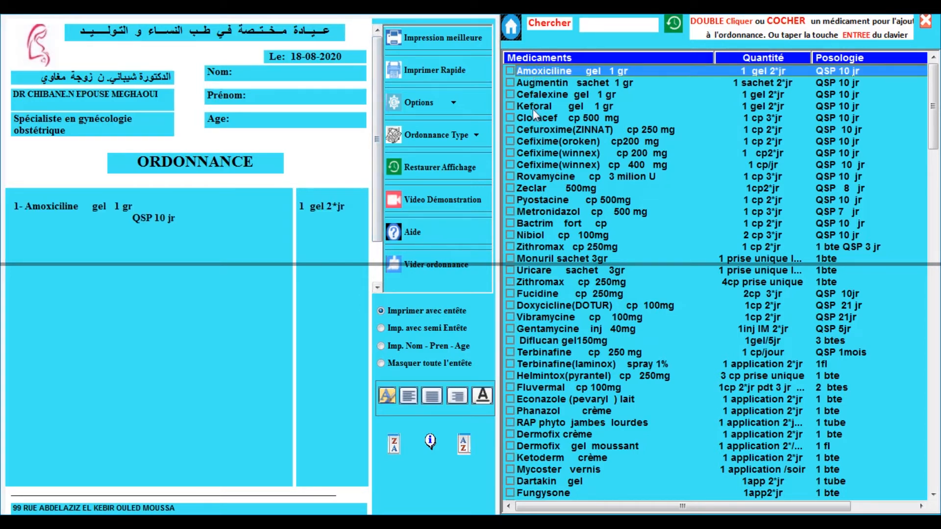
double_click(536, 140)
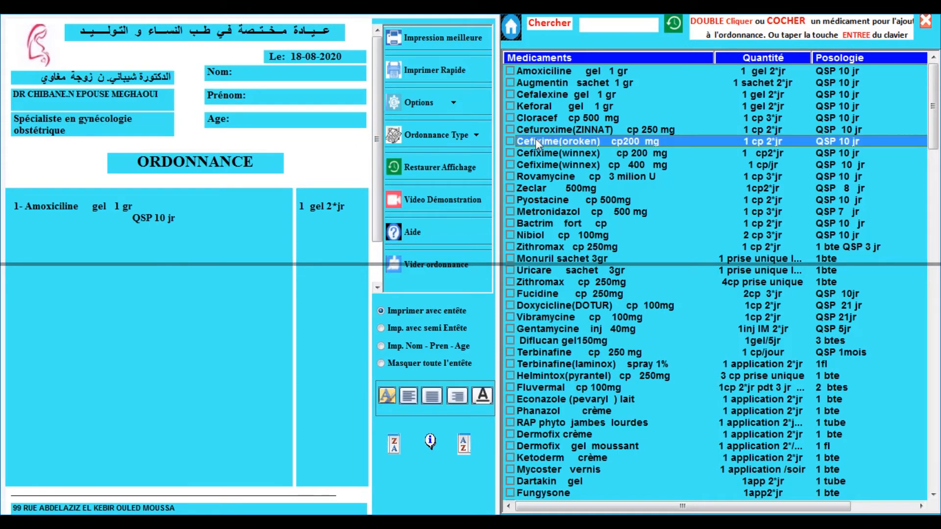
double_click(556, 235)
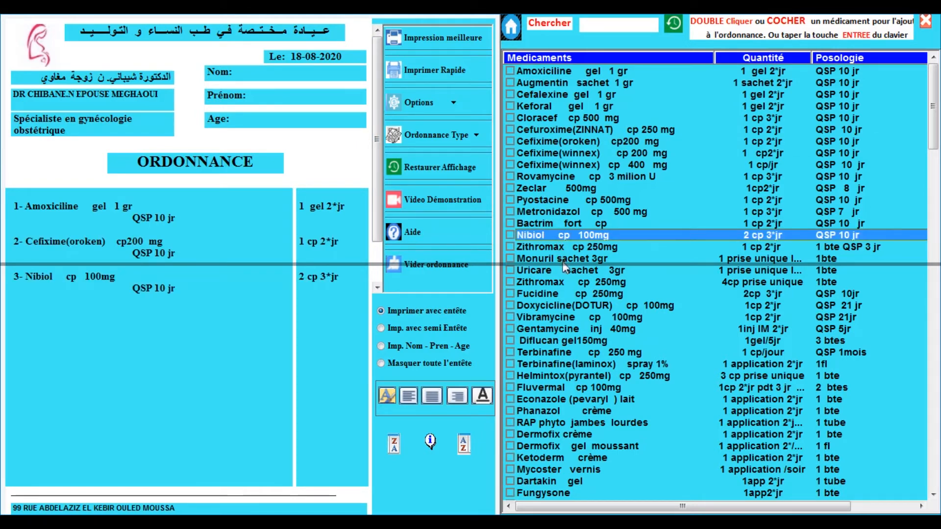
Add Zithromax cp 250mg, Gentamycine inj 40mg and Helmintox(pyrantel) cp 250mg to the prescription.
double_click(563, 281)
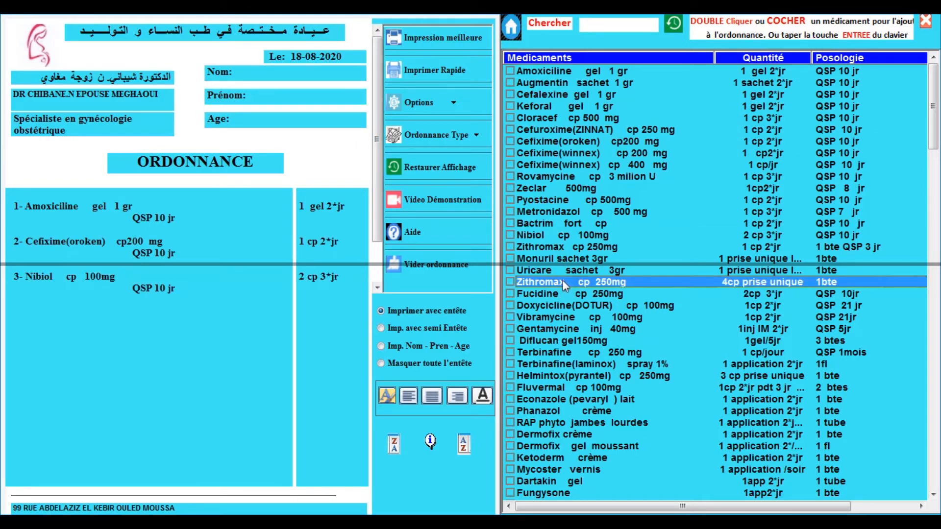
double_click(558, 329)
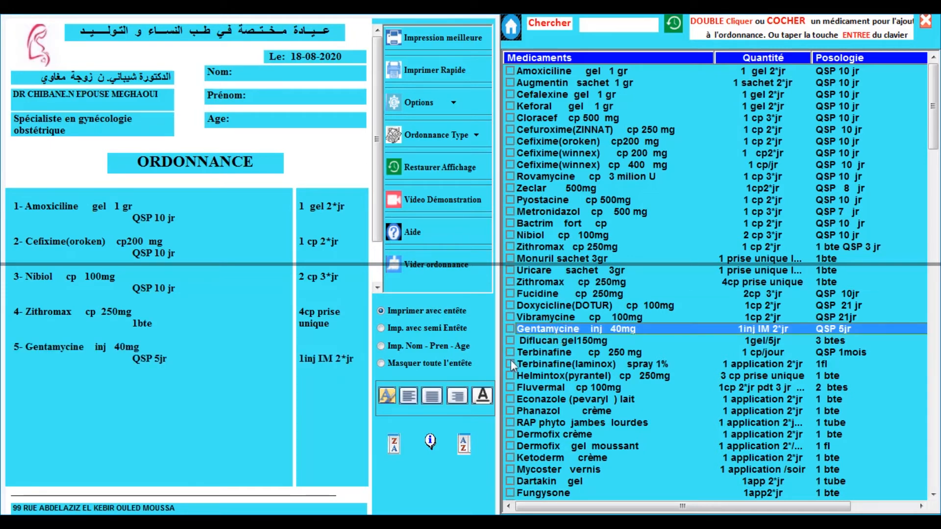
click(510, 376)
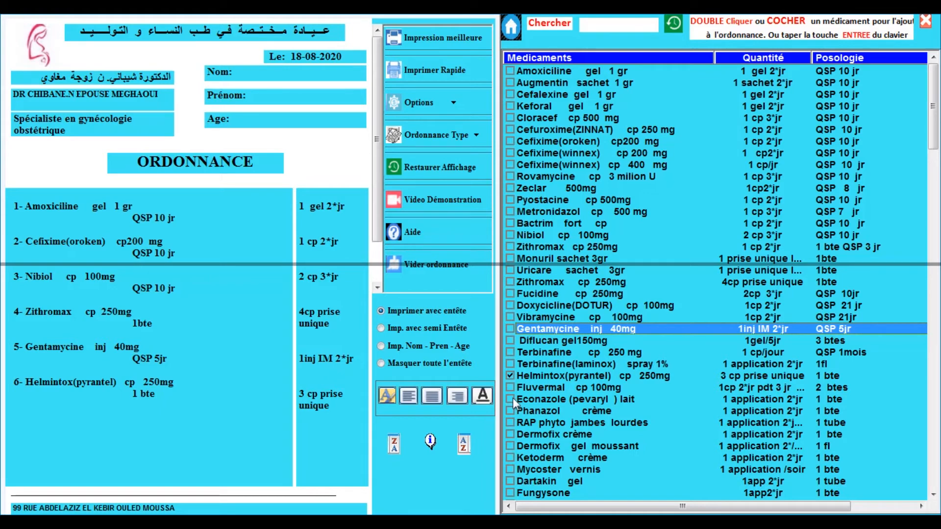
click(542, 391)
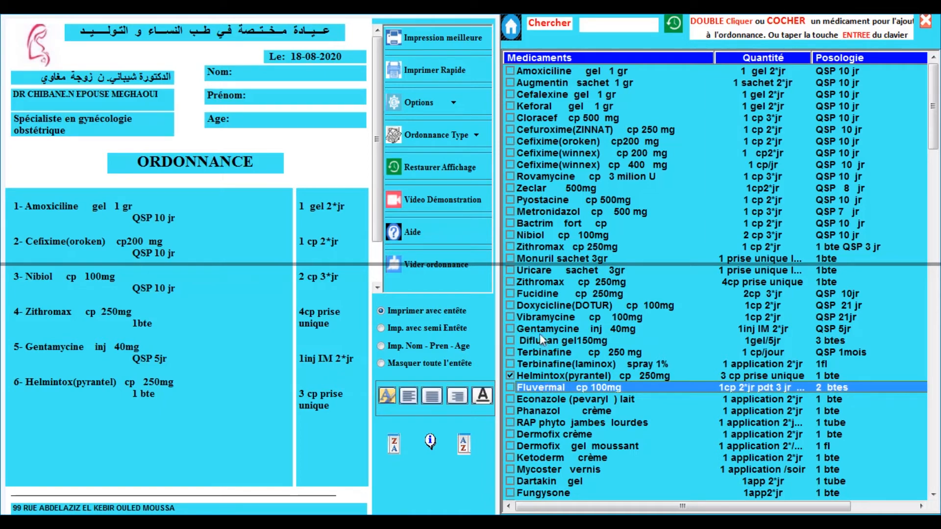
Move Doxycicline(DOTUR) cp 100mg to the start of the medication list, and search the list for "amo" before clearing the search.
drag(541, 306, 514, 74)
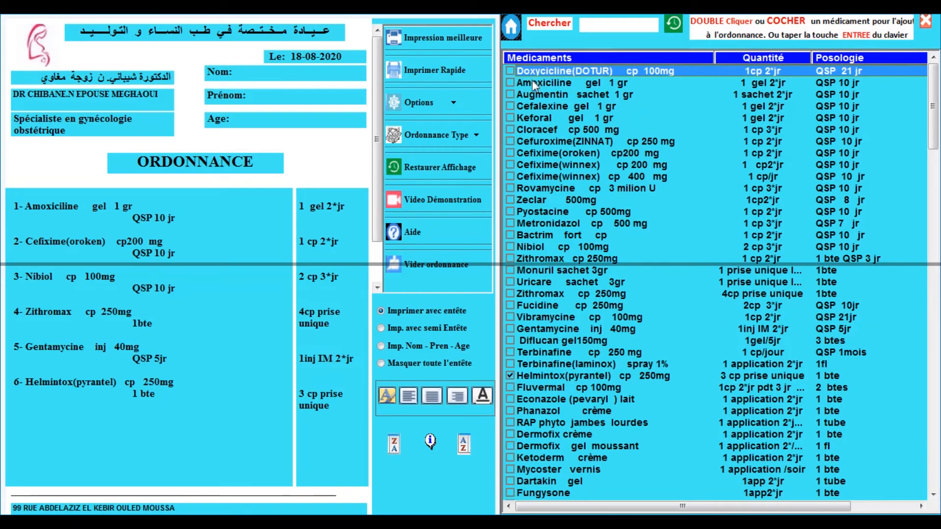
click(587, 29)
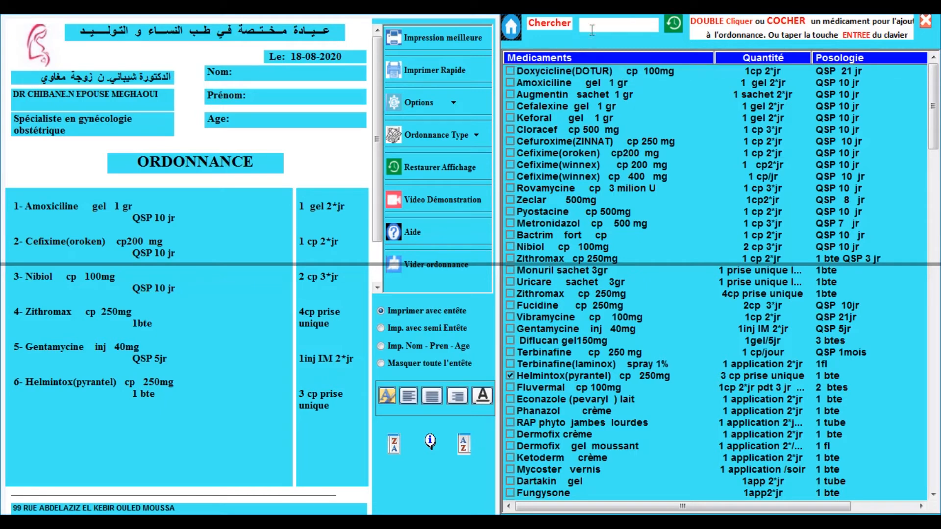
text(amo)
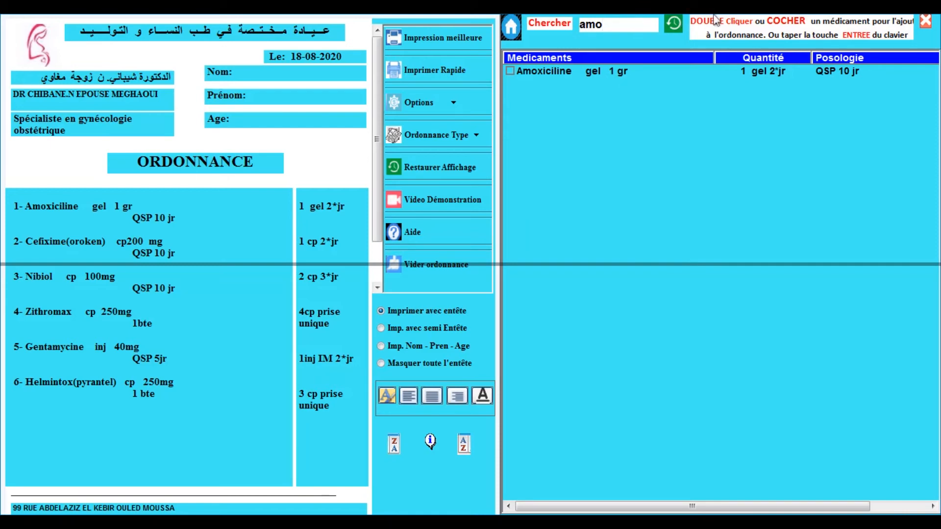
key(BackSpace)
key(BackSpace)
key(BackSpace)
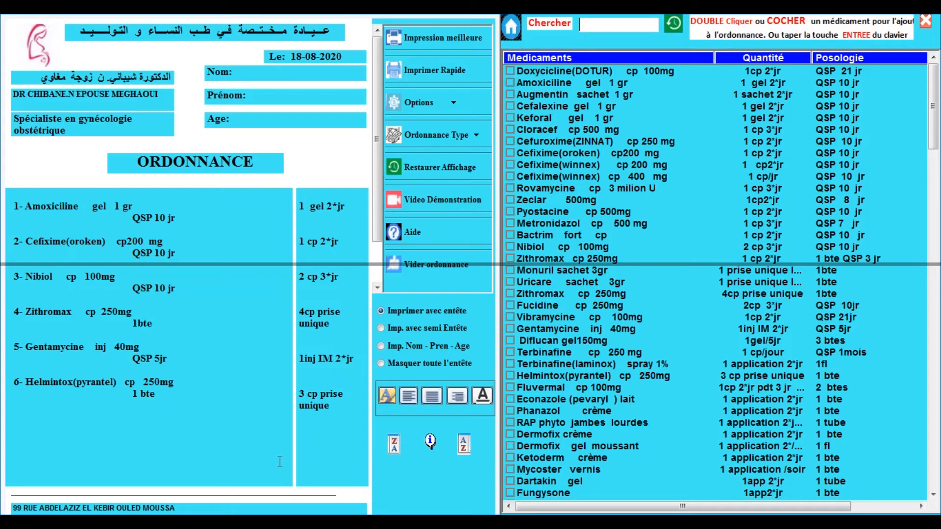
Save the prescribed medications for the patient and view the prescription's high-quality print preview.
click(81, 508)
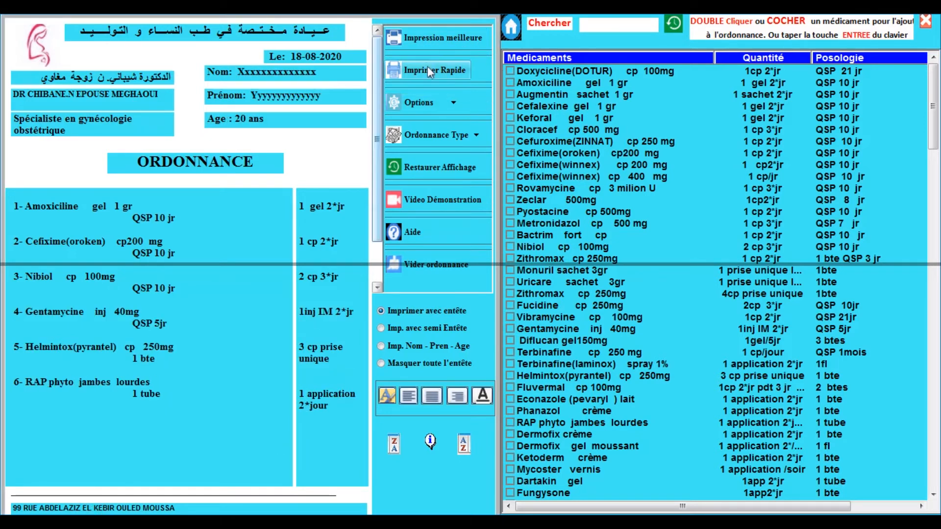
click(431, 38)
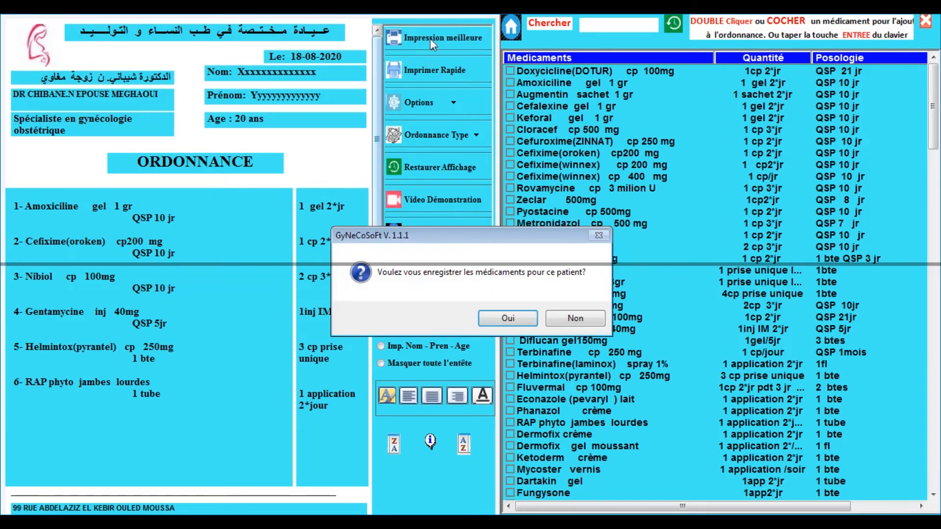
click(505, 317)
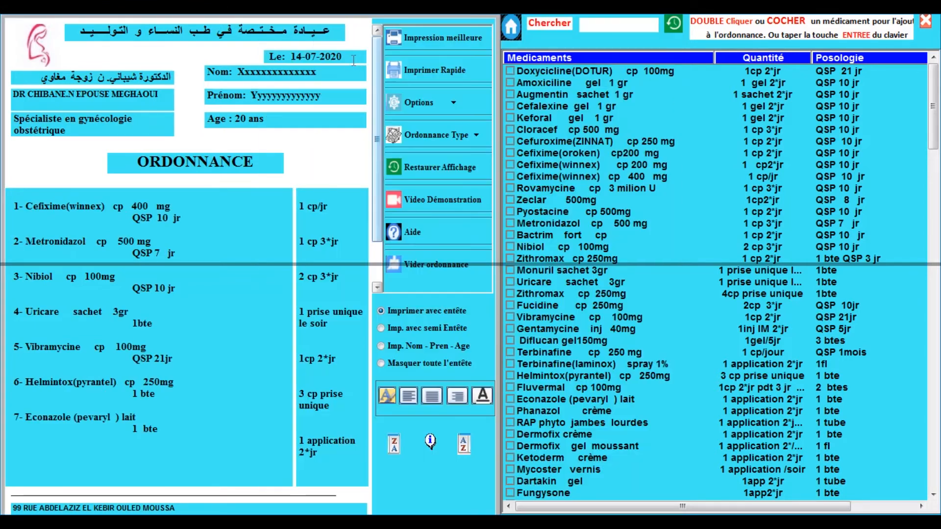
click(437, 40)
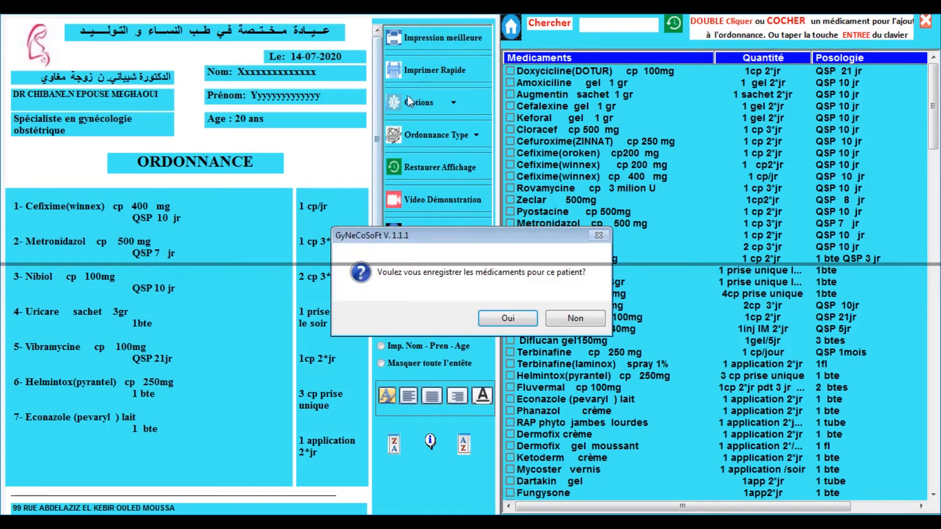
click(508, 320)
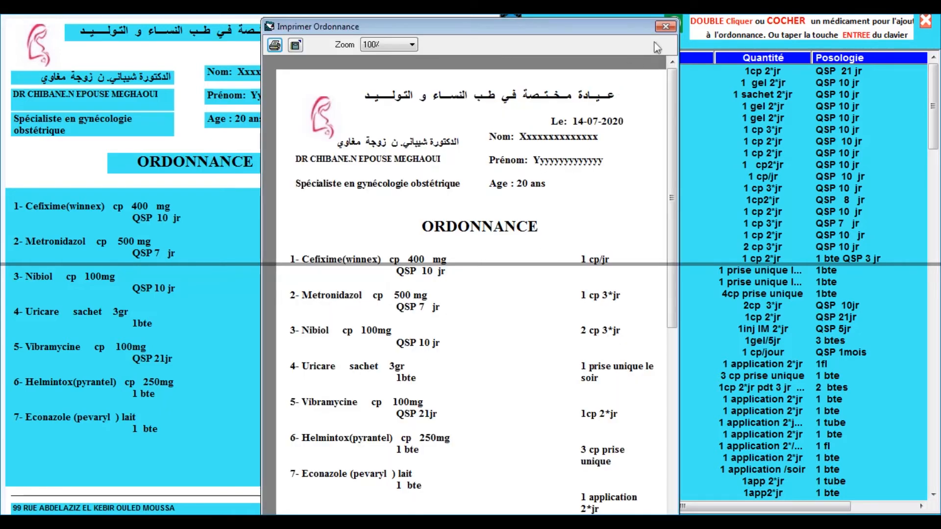
click(665, 27)
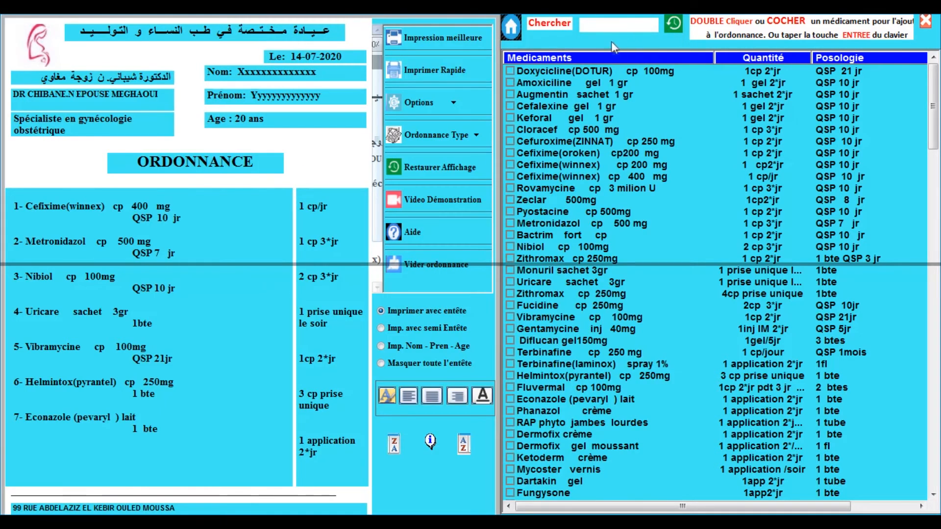
Return to the patient record and review the archived treatments of 18/08/2020, 15/08/2020 and 14/07/2020, paging back through earlier ones.
click(512, 25)
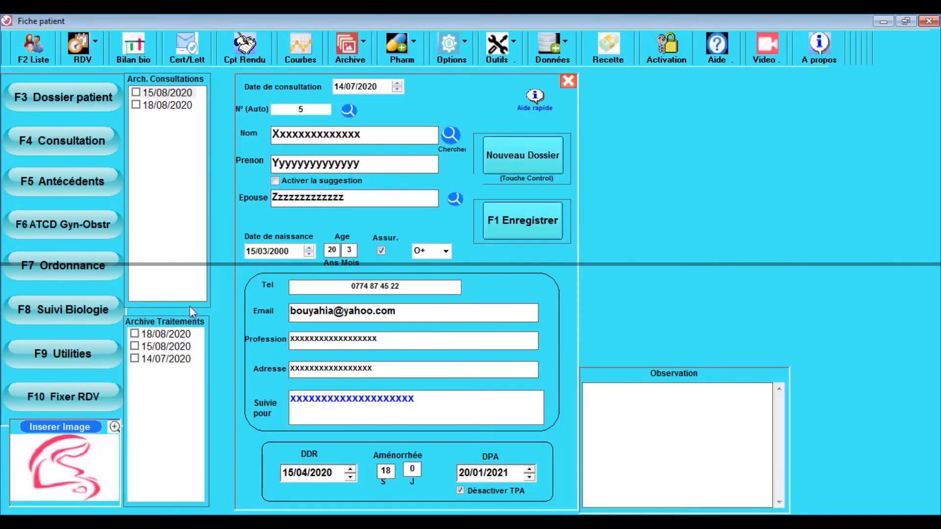
click(171, 335)
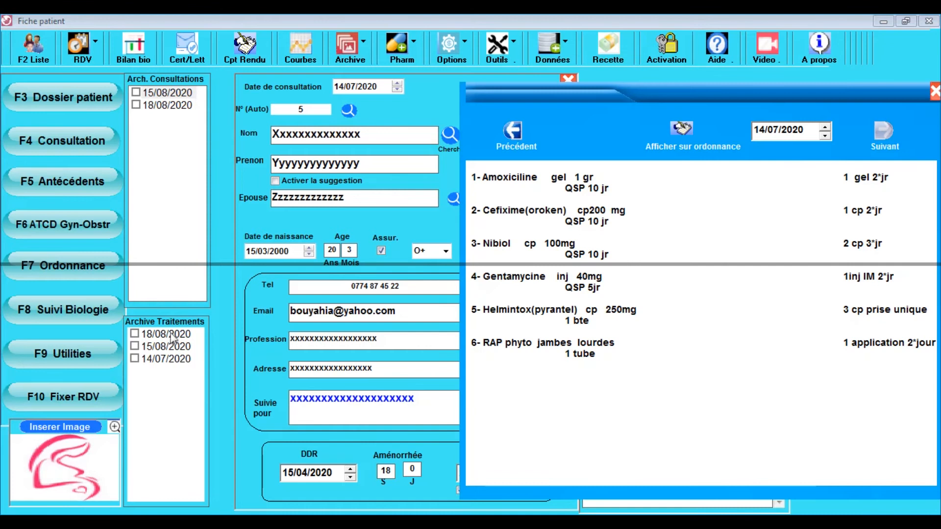
click(171, 347)
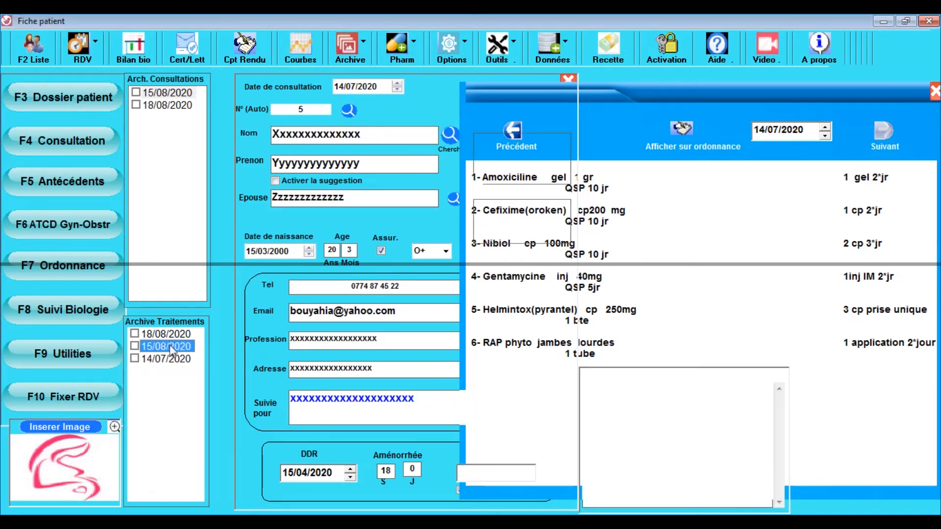
click(170, 360)
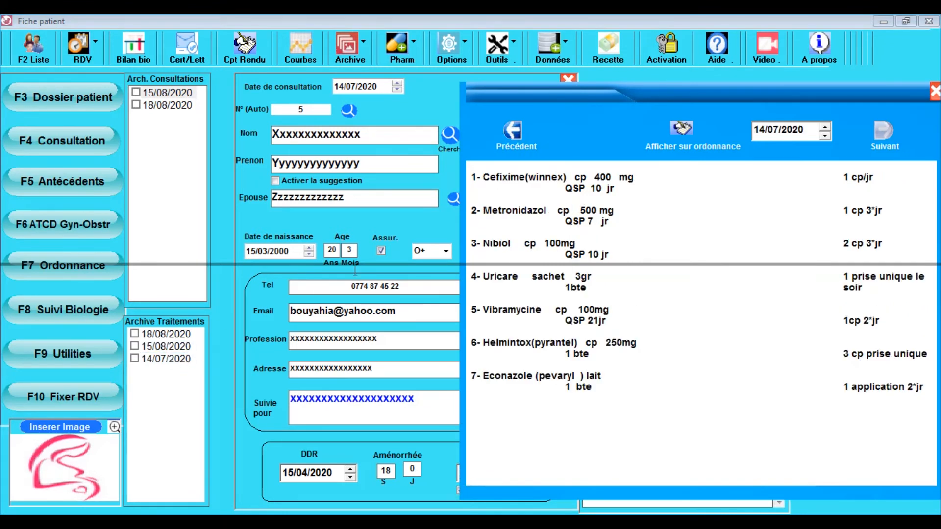
click(514, 139)
click(513, 138)
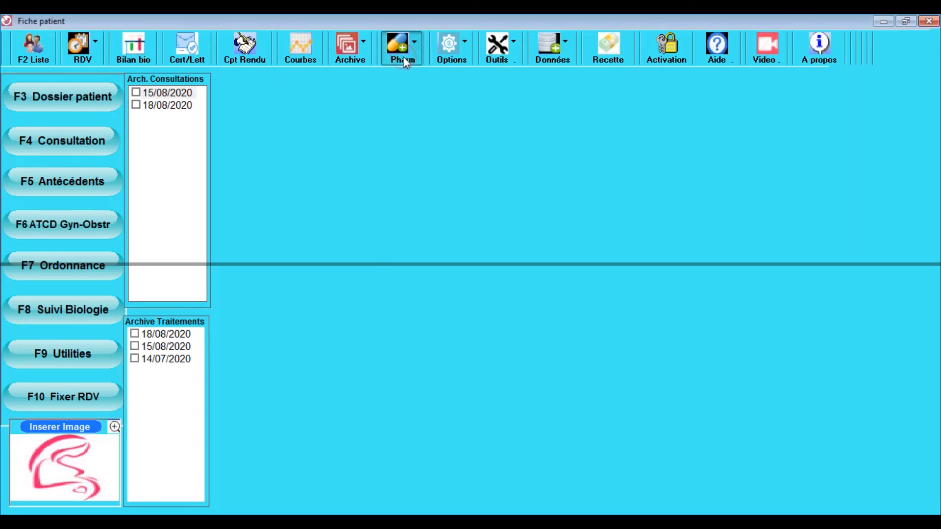
Open the personal pharmacy and load Augmentin sachet 1 gr with its dosage into the entry fields.
click(404, 57)
click(421, 72)
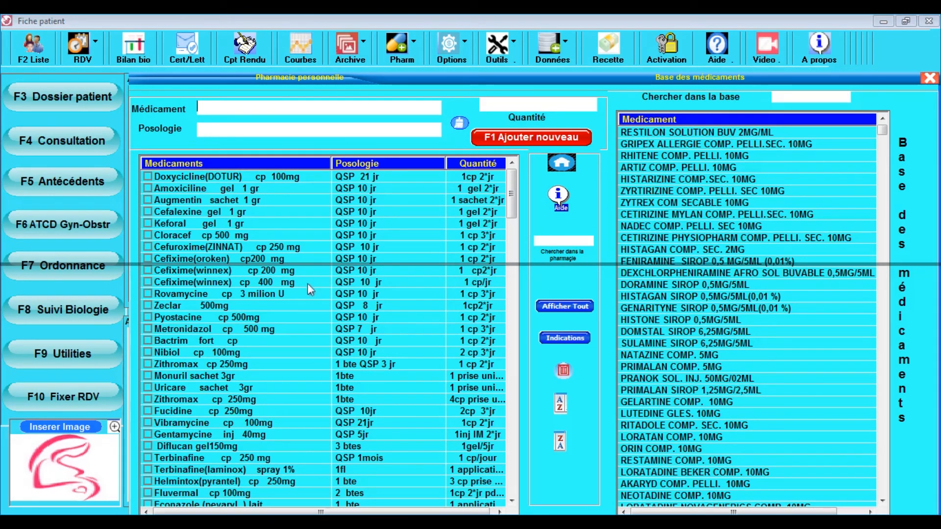
drag(515, 199, 214, 248)
click(201, 199)
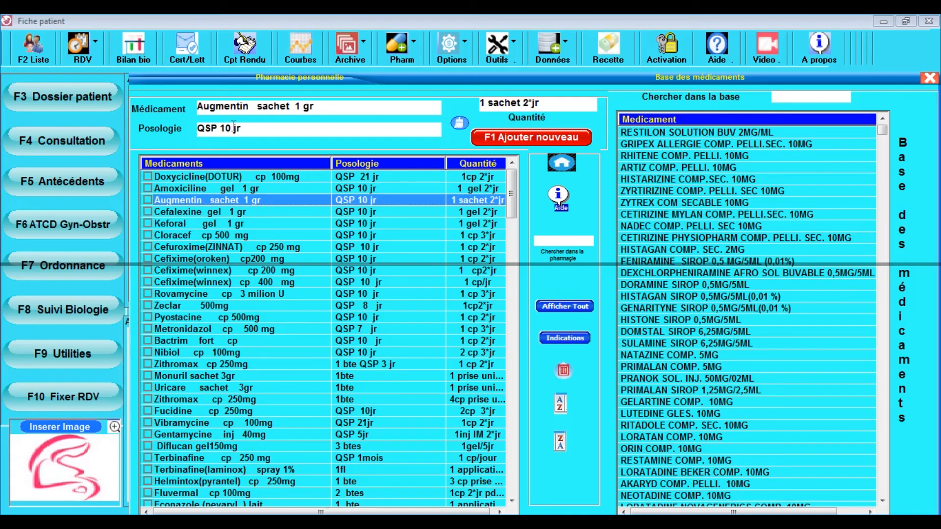
click(250, 127)
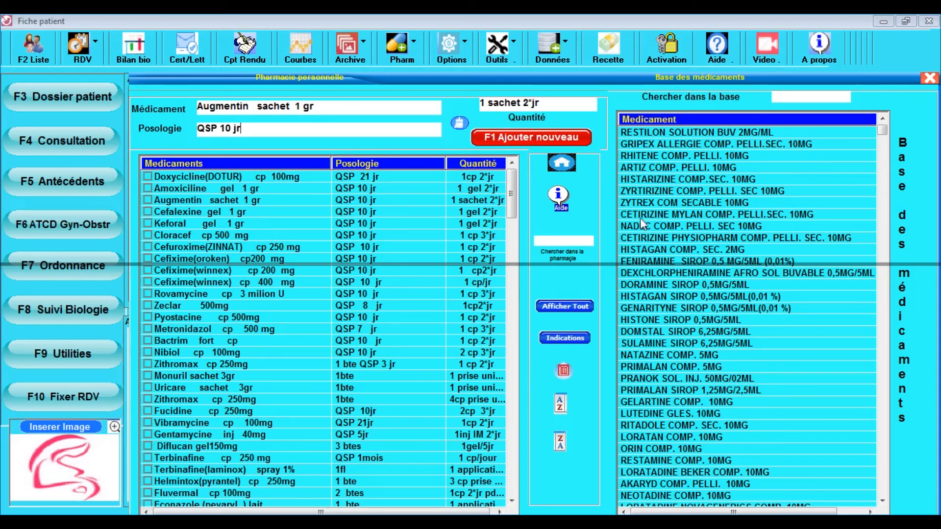
Load several medications from the drug database into the entry field, ending with GELARTINE COMP. 10MG, and sort the lists alphabetically in both directions.
click(647, 178)
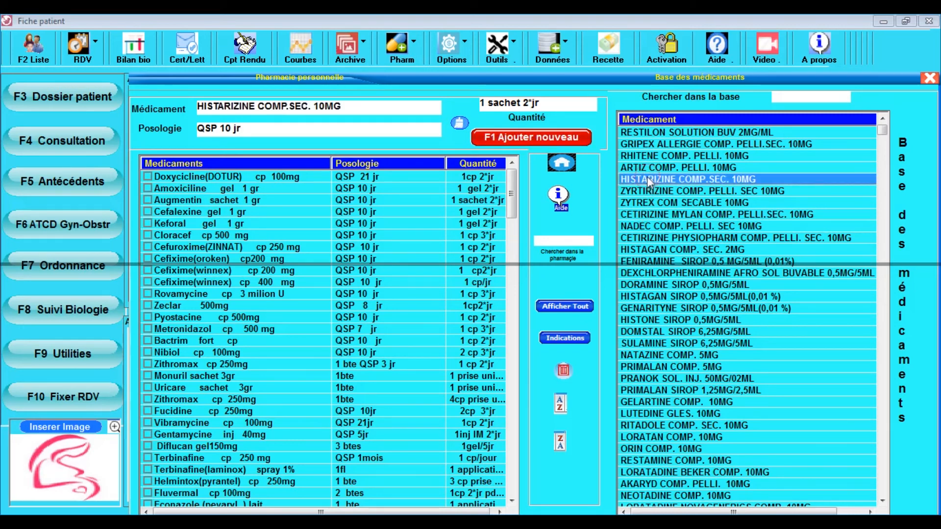
click(650, 274)
click(656, 353)
click(660, 402)
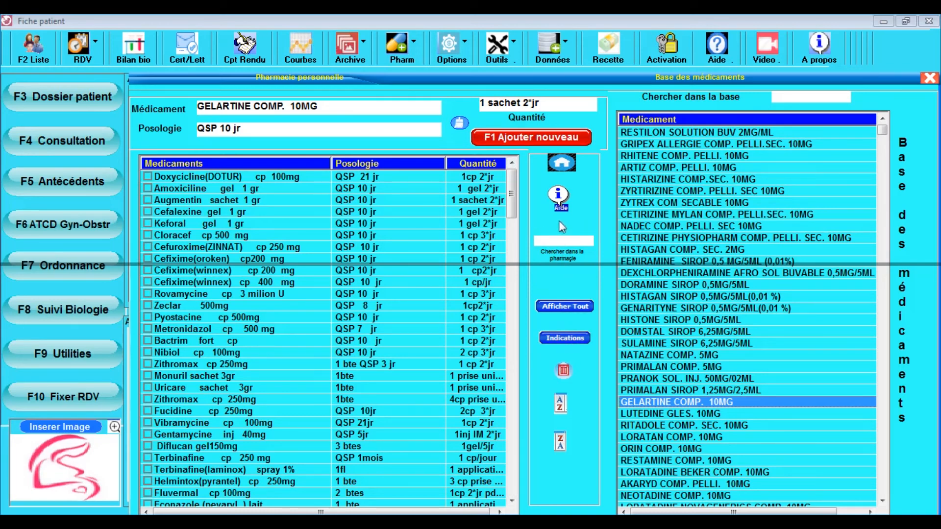
click(564, 402)
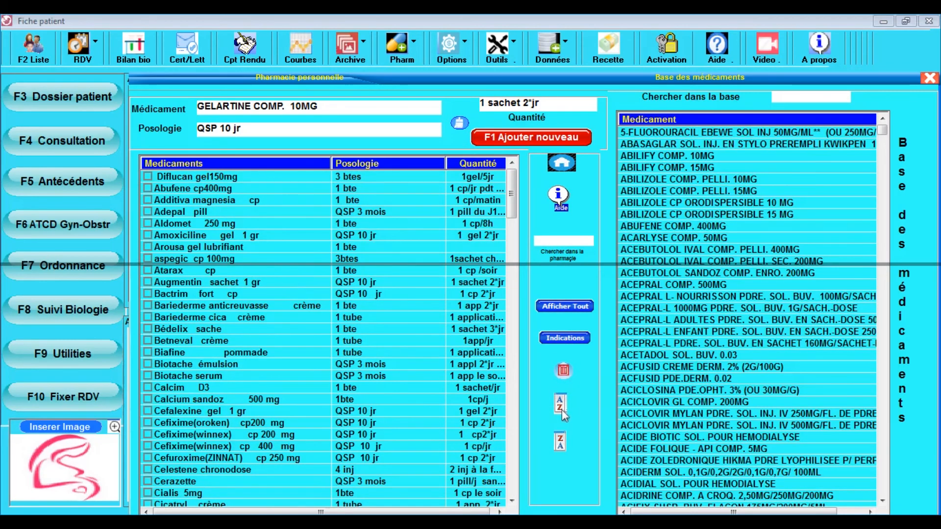
click(564, 445)
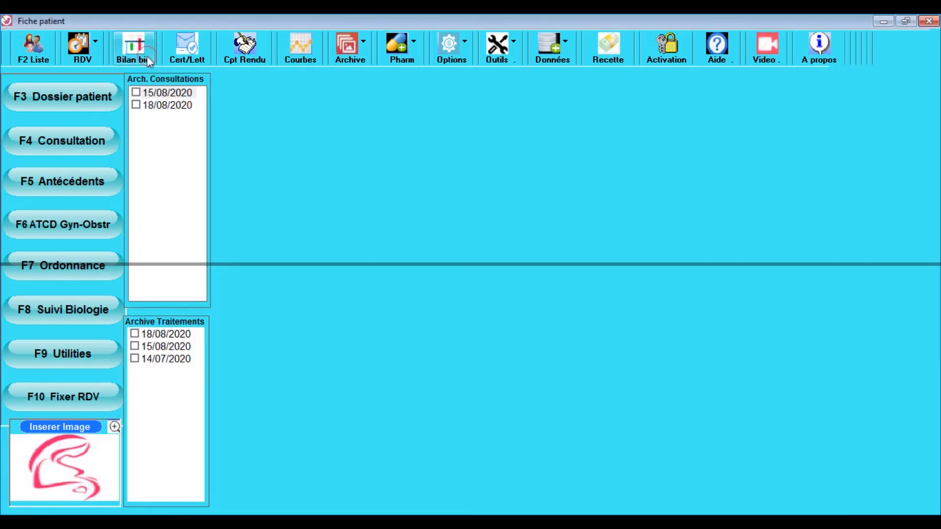
Create a lab test request for Sérologie Toxoplasmique Igg/Igm, Sérologie Rubeolique Igg/Igm and Anti Tpo, view the additional-tests form, and validate the request.
click(147, 56)
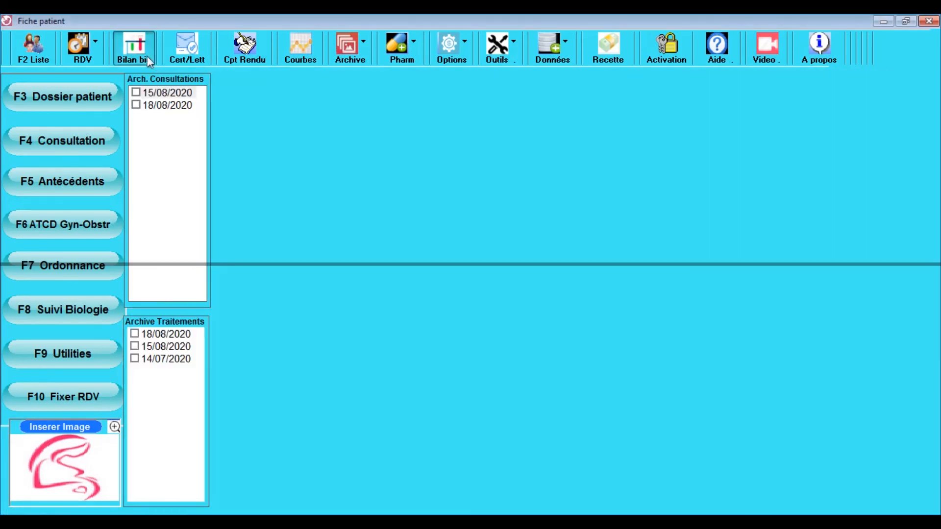
click(599, 216)
click(597, 242)
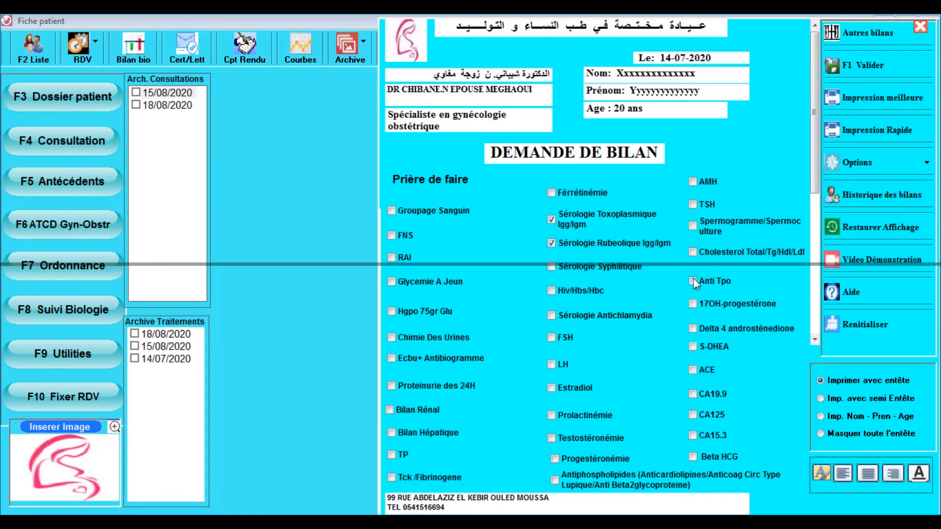
click(693, 280)
click(849, 46)
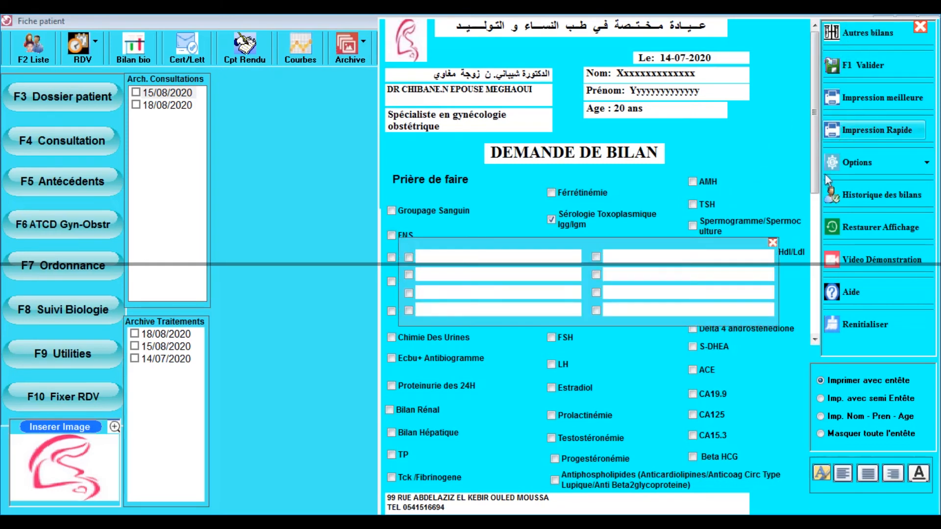
click(773, 244)
key(F1)
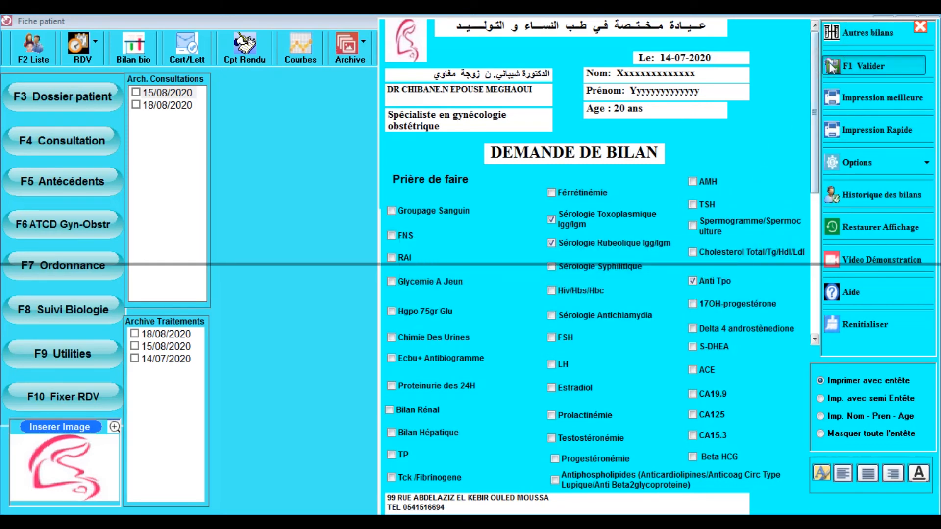
Reposition the test list and the "Prière de faire" heading further inward on the request, and view its high-quality print preview.
click(557, 319)
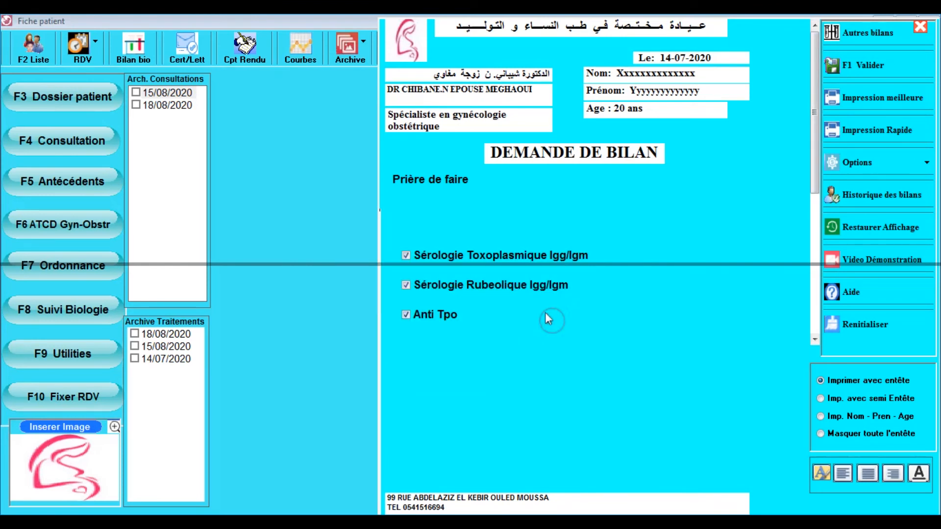
click(538, 305)
drag(447, 190, 518, 214)
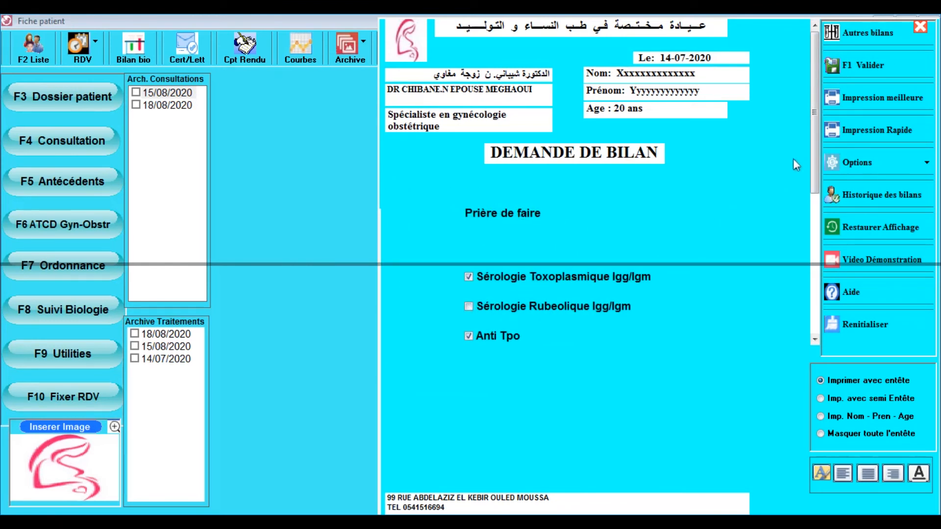
click(864, 99)
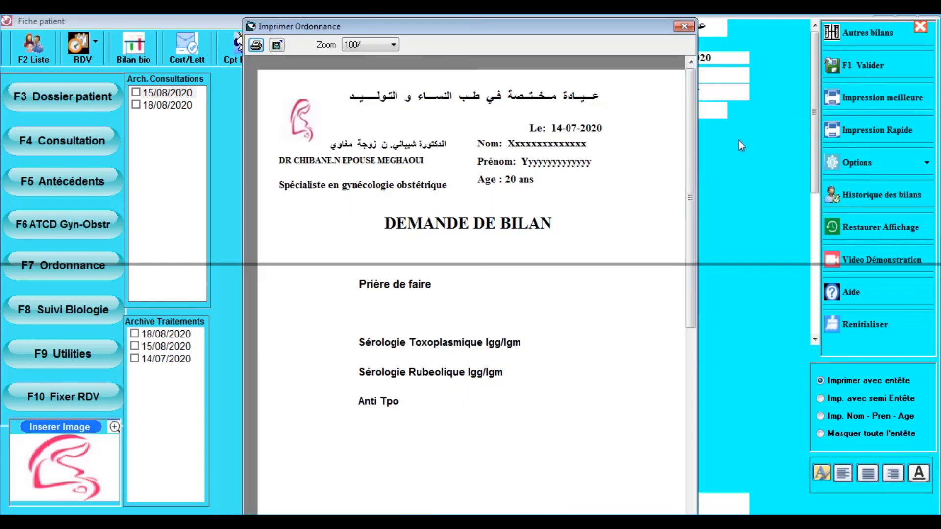
click(684, 26)
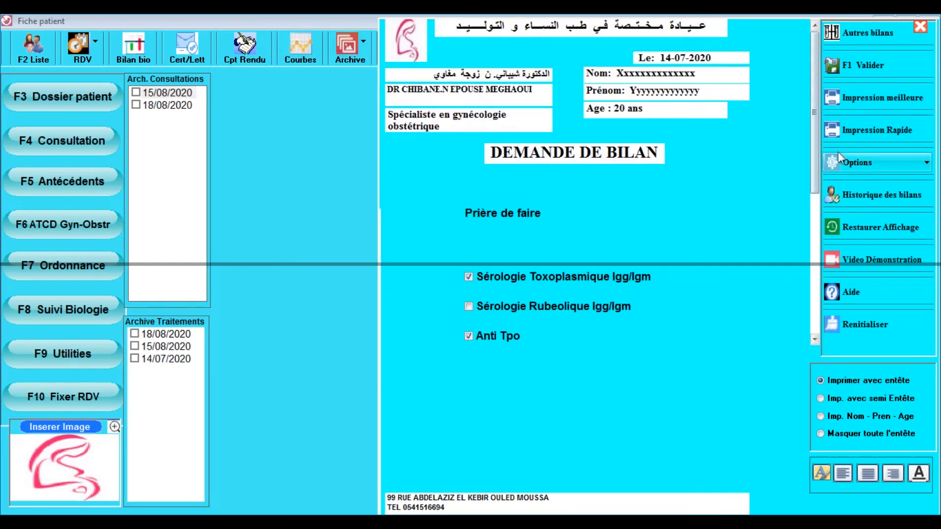
Open the lab test history, select Sérologie Syphilitique, TSH and Cholesterol Total/Tg/Hdl/Ldl in turn, and validate the results form.
click(865, 195)
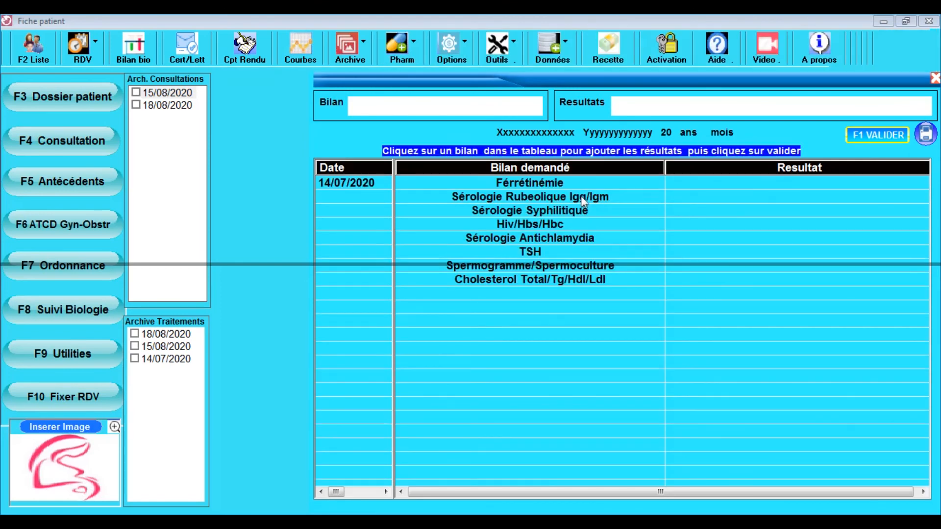
click(523, 212)
click(533, 252)
click(560, 280)
click(850, 136)
Open the medical reports form and view the ECHOGRAPHIE GYNECOLOGIQUE and ECHOGRAPHIE PELVIENNE report templates.
click(248, 54)
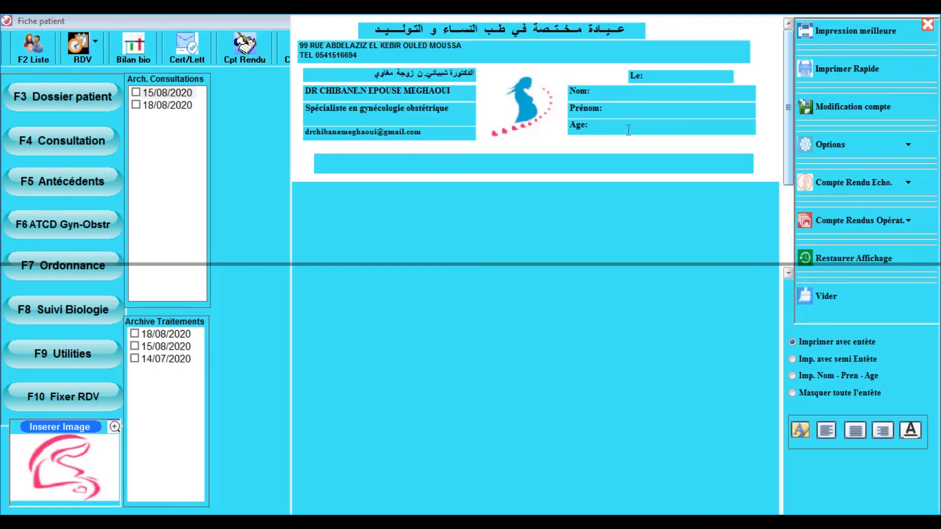
click(897, 188)
click(885, 221)
click(884, 195)
click(853, 263)
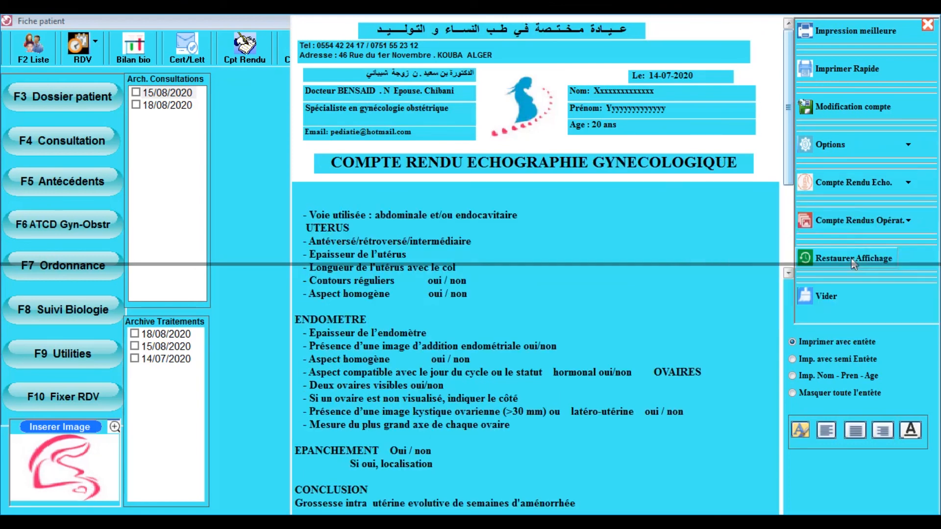
click(886, 194)
click(847, 294)
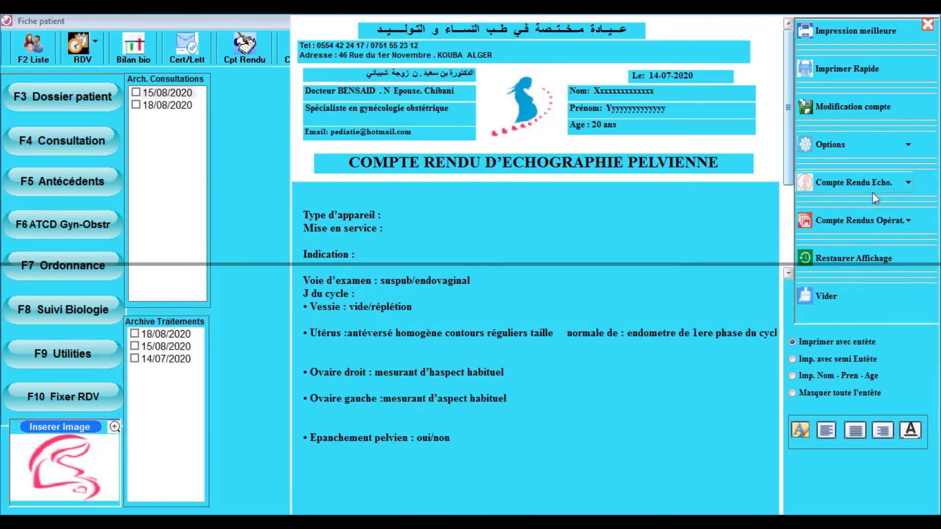
View the blank form for a new ultrasound report and load the COMPTE RENDU D'ECHOGRAPHIE MAMMAIRE template.
click(888, 187)
click(780, 202)
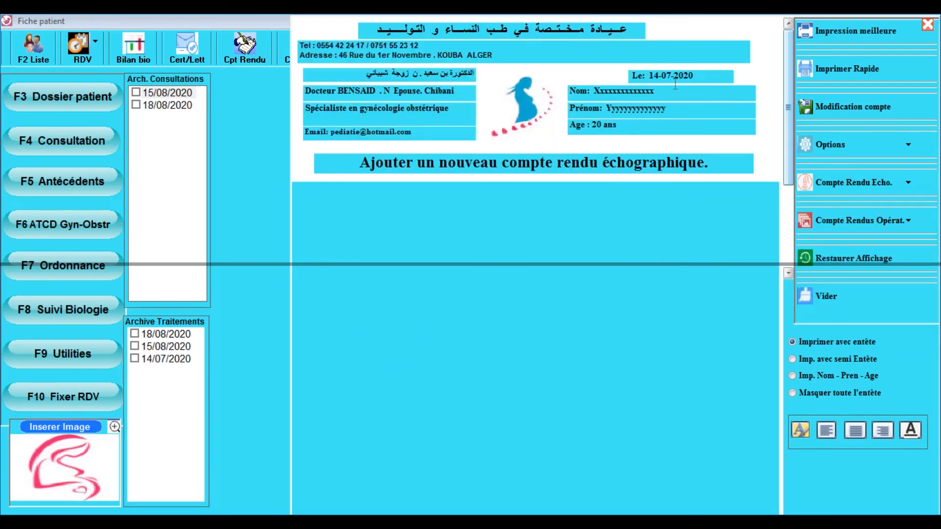
click(861, 184)
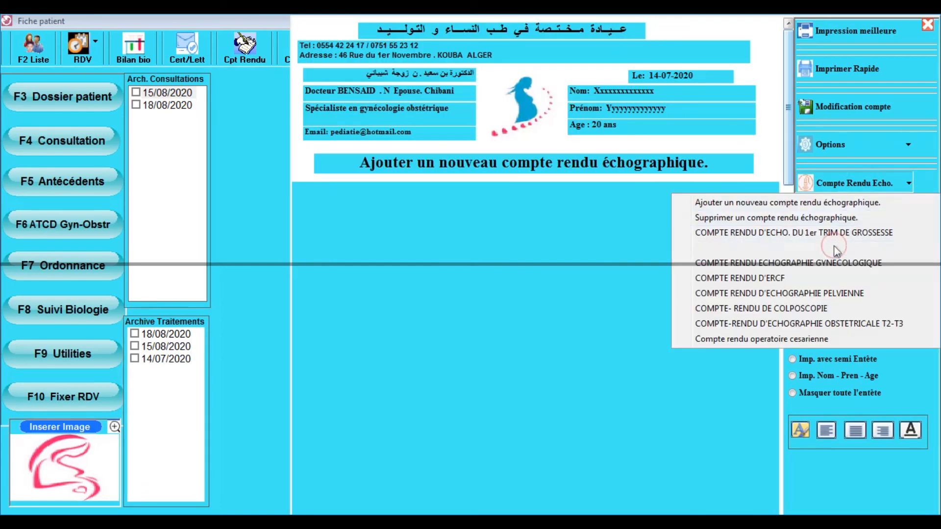
click(838, 248)
Save the breast ultrasound report to the patient's record, view its high-quality print preview, and close the report form.
click(851, 43)
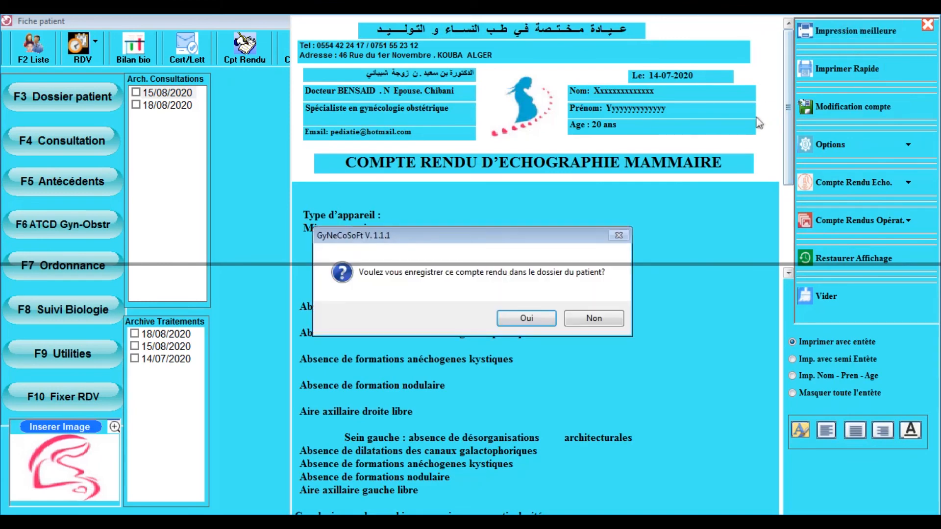
click(527, 319)
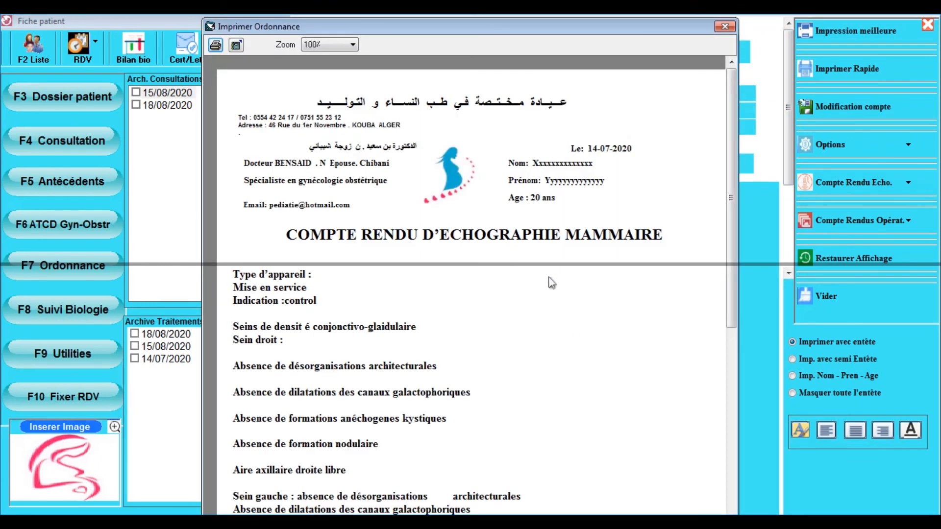
click(725, 26)
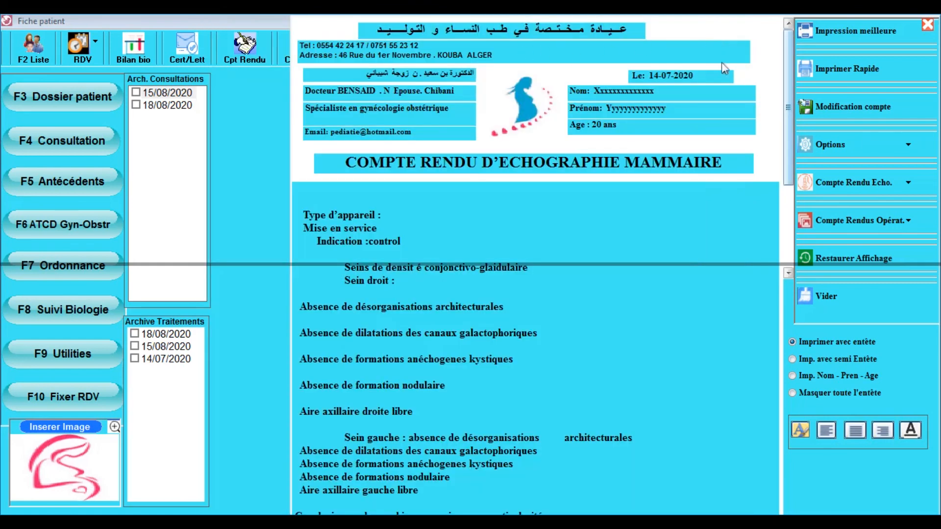
click(927, 25)
Open the archive of ultrasound reports.
click(358, 57)
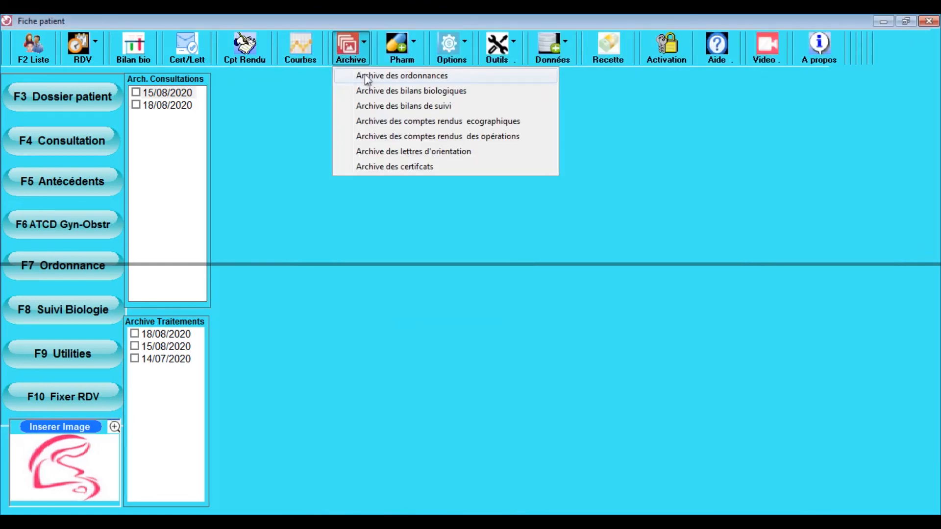
click(378, 119)
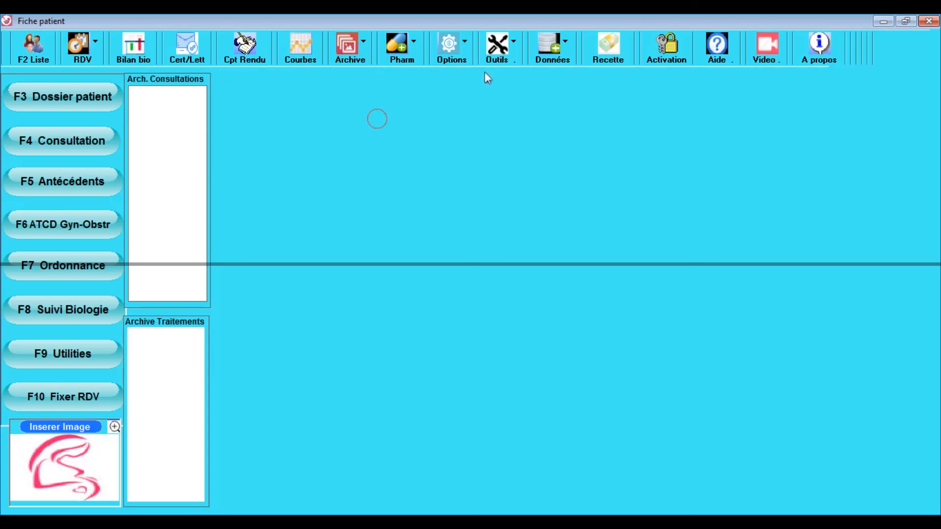
Open the drug database and filter the medications by the indication "diarrhée".
click(414, 54)
click(429, 90)
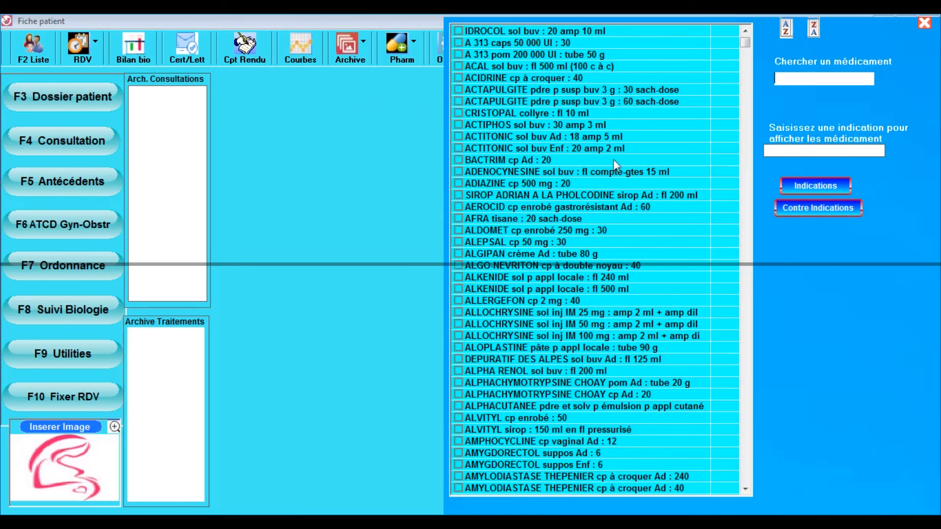
right_click(785, 153)
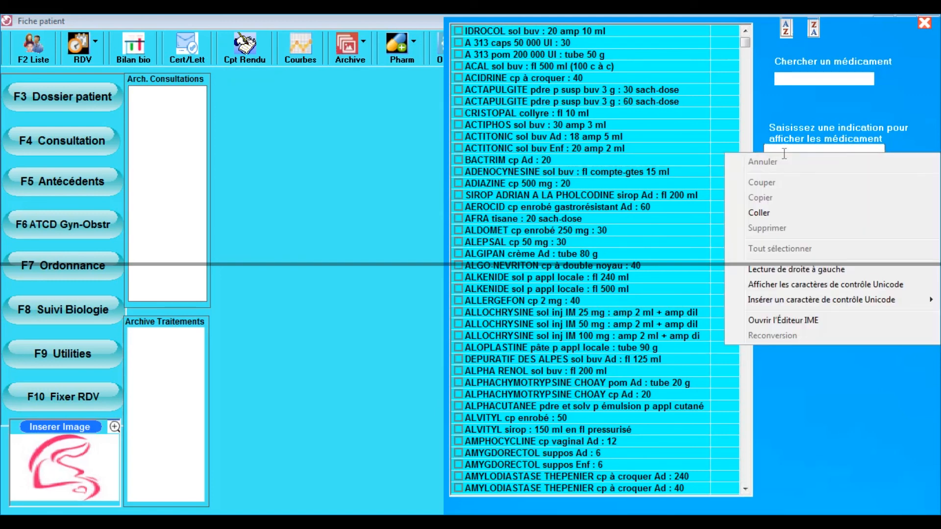
click(773, 210)
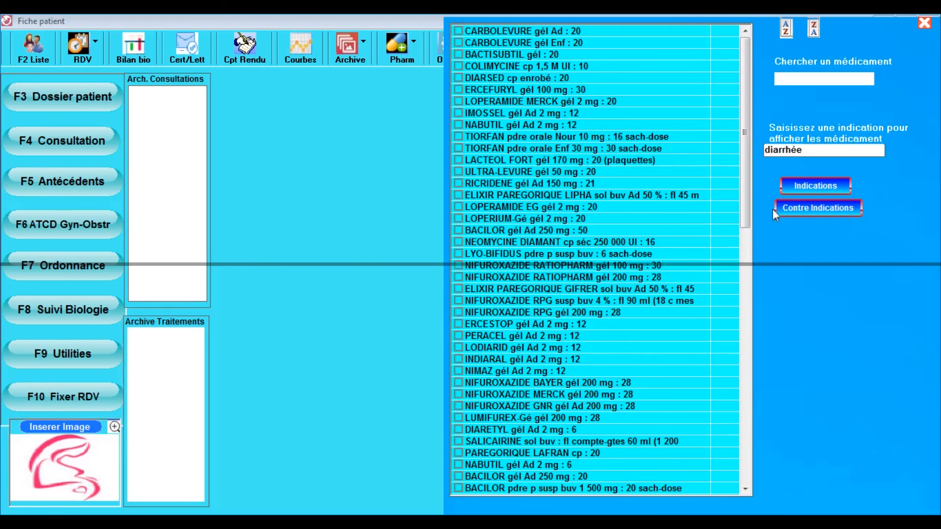
drag(743, 216, 764, 204)
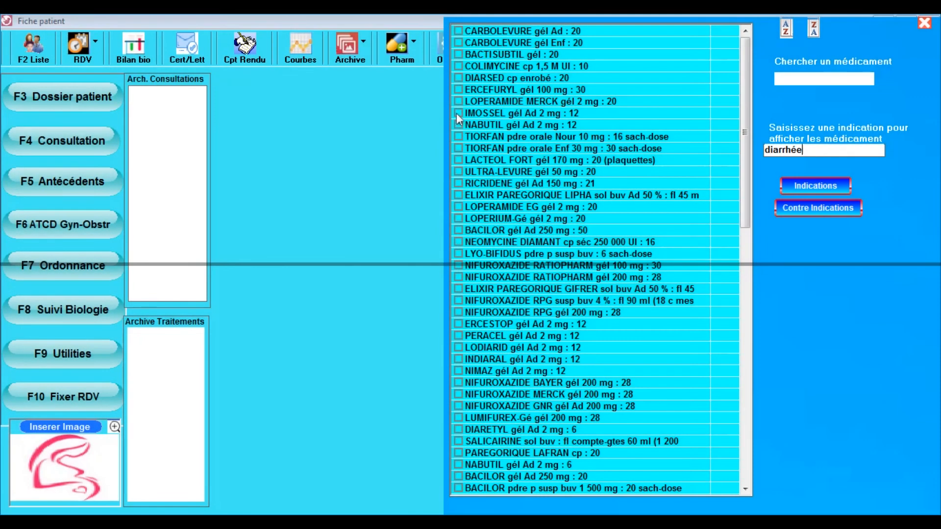
Display the indications of IMOSSEL gél Ad 2 mg and the contraindications of LOPERIUM-Gé gél 2 mg.
click(458, 113)
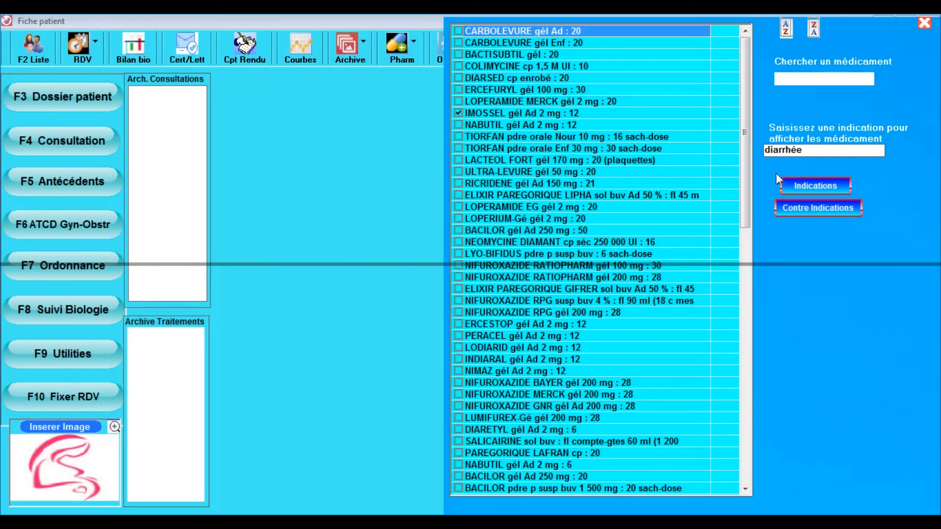
click(790, 183)
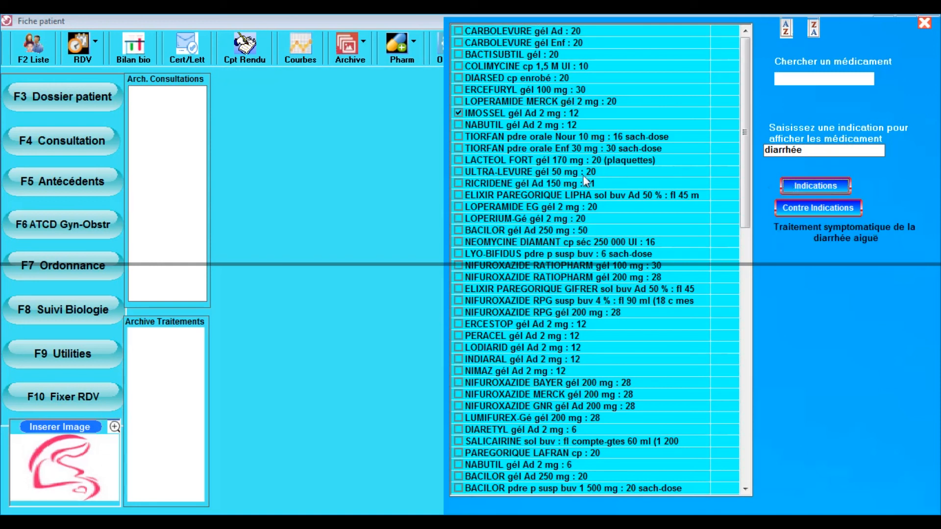
click(458, 219)
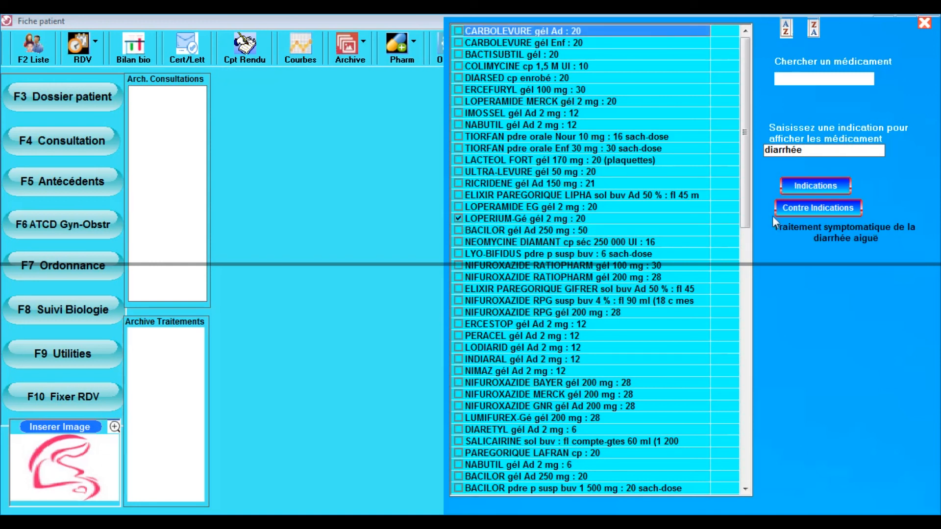
click(789, 213)
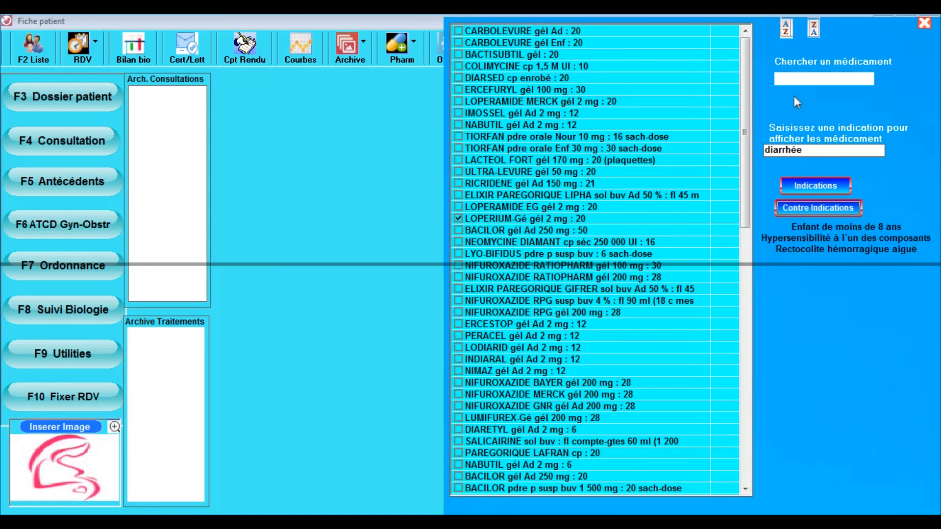